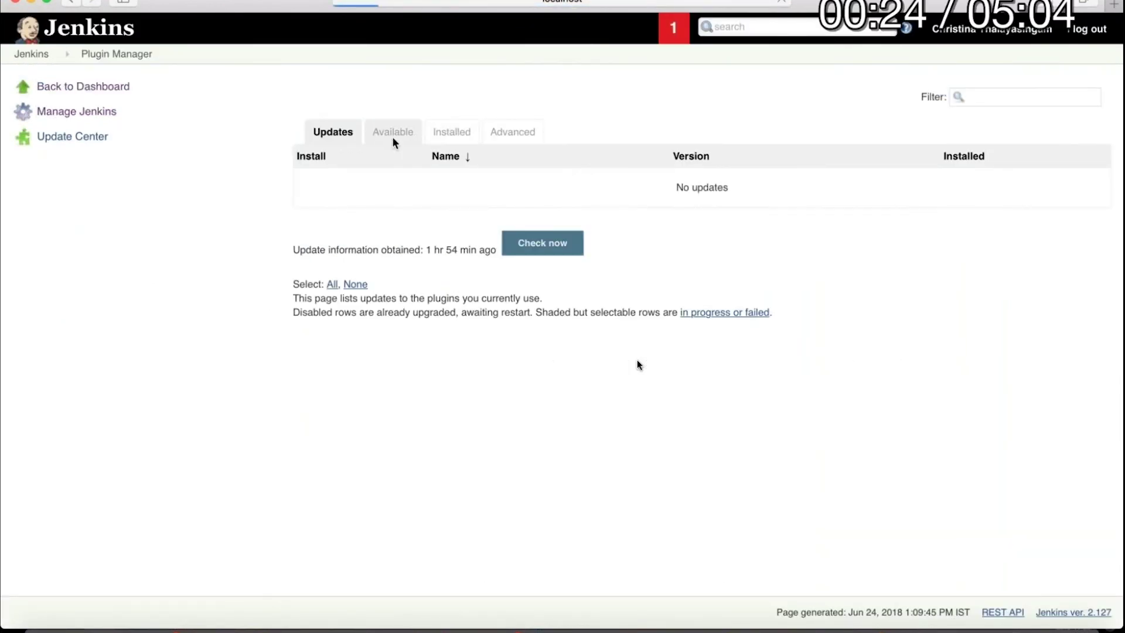
# Filter the installed Jenkins plugins by "zap" and "htm" to check for the OWASP ZAP and HTML Publisher plugins
pyautogui.click(441, 132)
pyautogui.click(1004, 98)
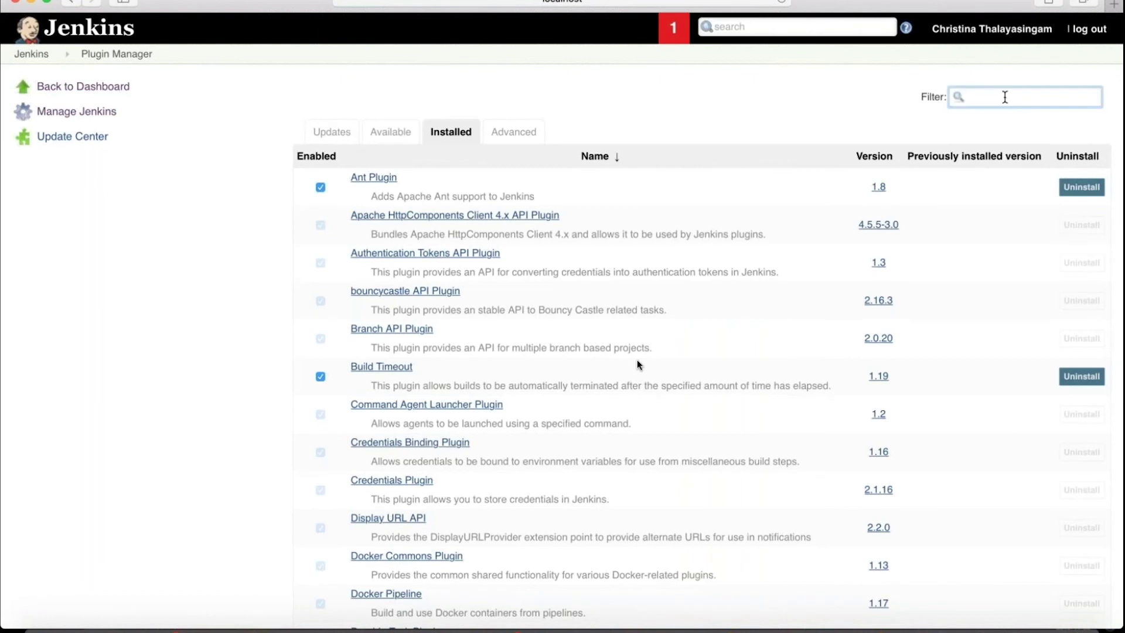
pyautogui.write('zap')
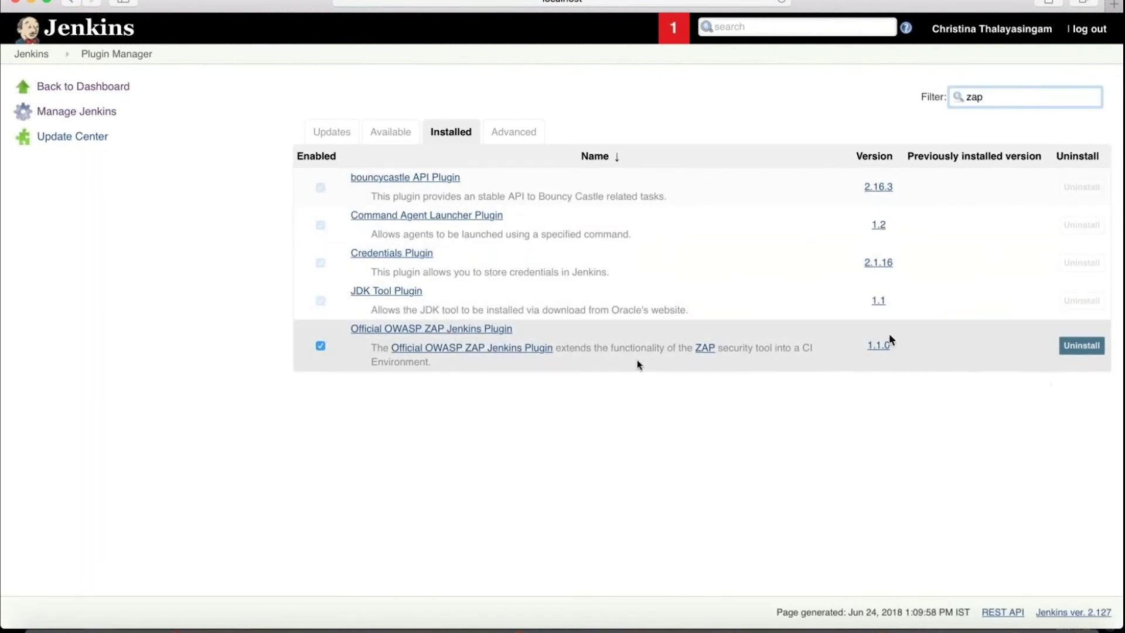
pyautogui.press('BackSpace')
pyautogui.press('BackSpace')
pyautogui.press('BackSpace')
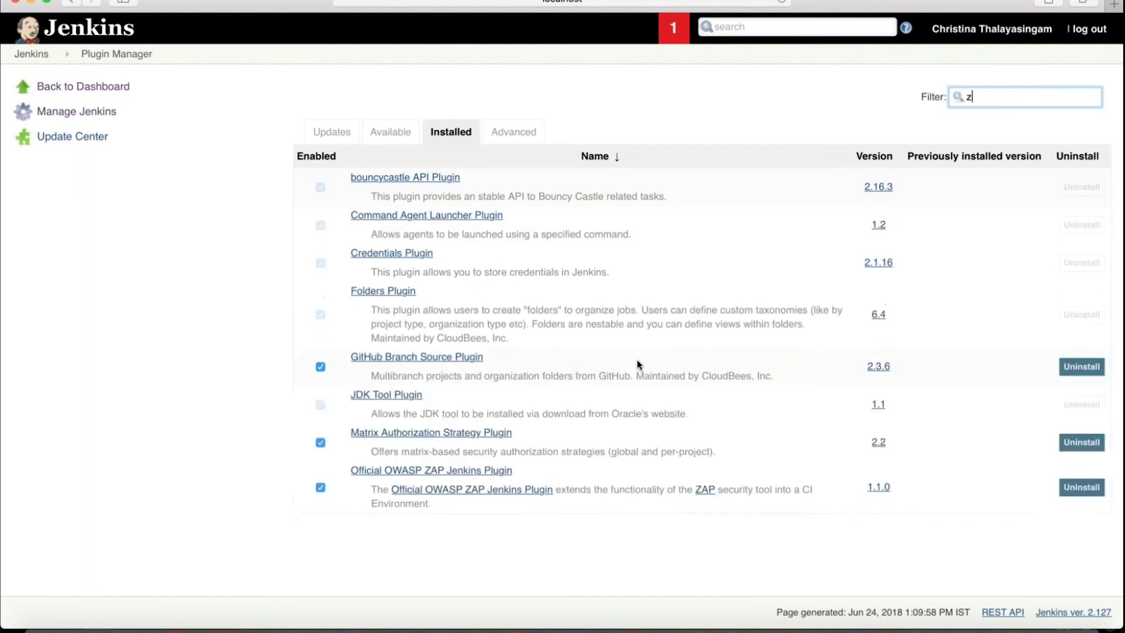
pyautogui.write('htm')
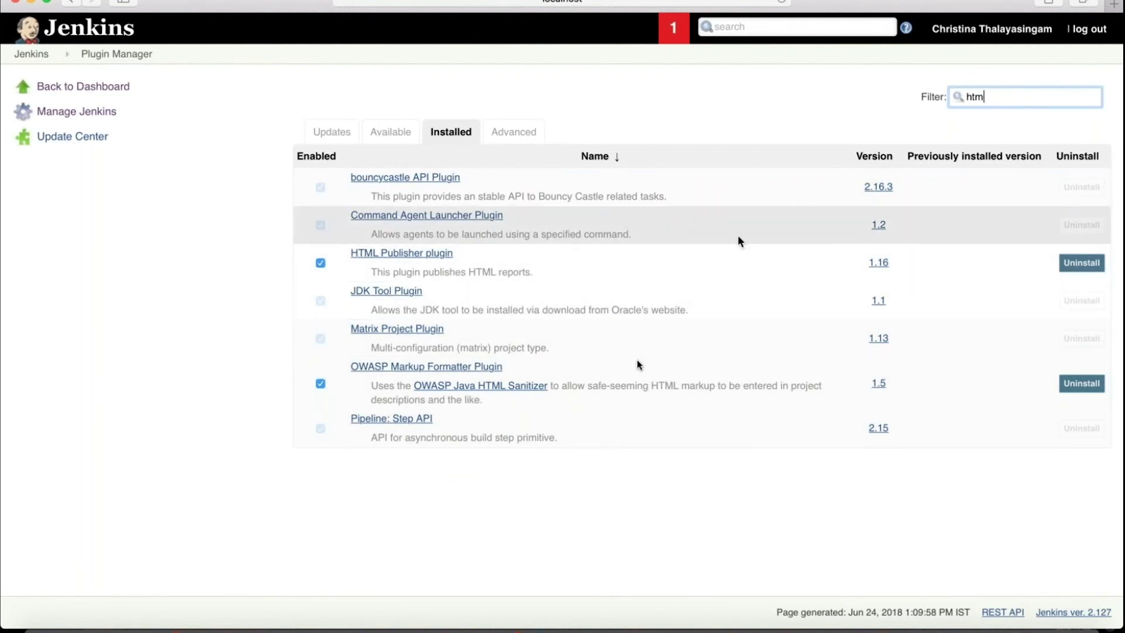
# Open the Jenkins system configuration and examine the environment variable defined under Global properties
pyautogui.click(48, 87)
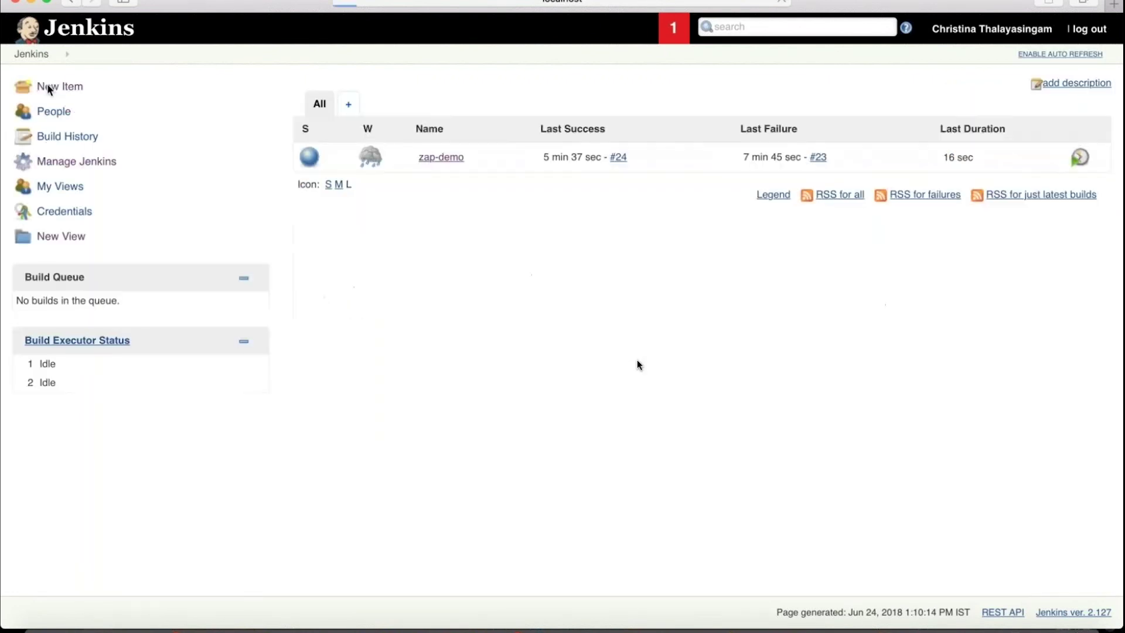
pyautogui.click(107, 166)
pyautogui.click(438, 220)
pyautogui.scroll(-9, 438, 217)
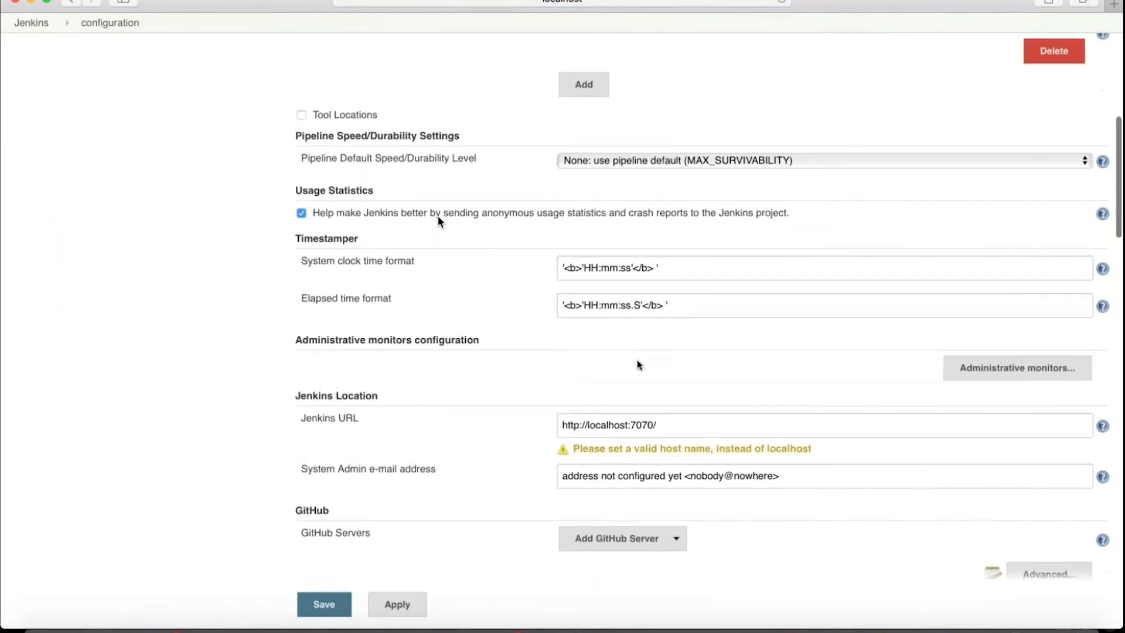
pyautogui.scroll(2, 439, 219)
pyautogui.scroll(2, 567, 237)
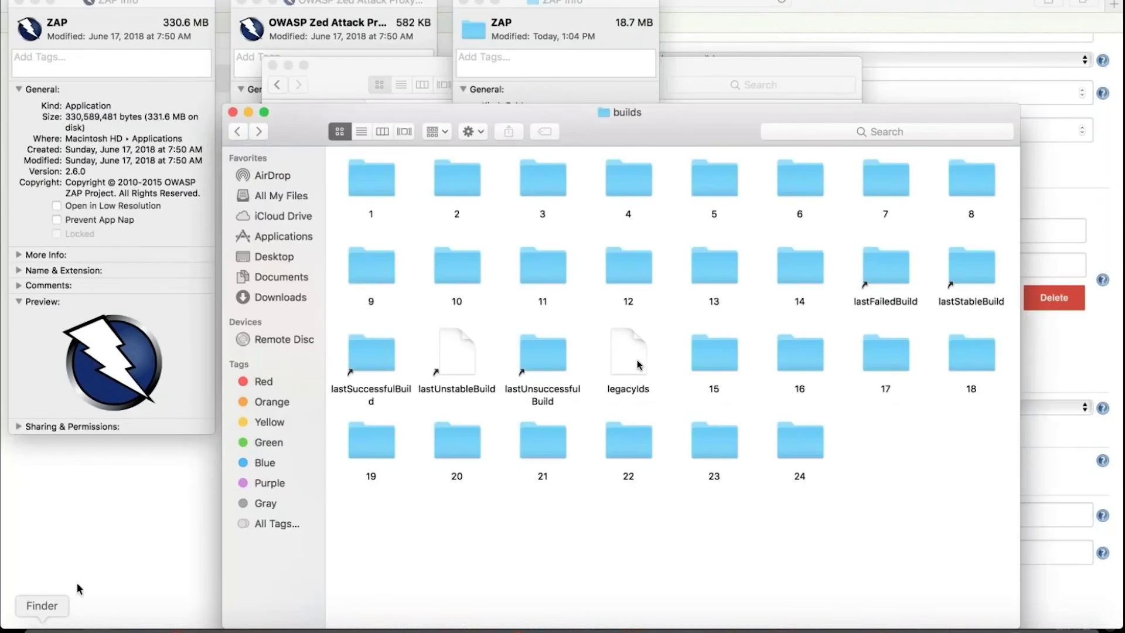
# Switch to Finder, leave the builds folder and open Macintosh HD from the computer's top level
pyautogui.click(238, 132)
pyautogui.click(239, 132)
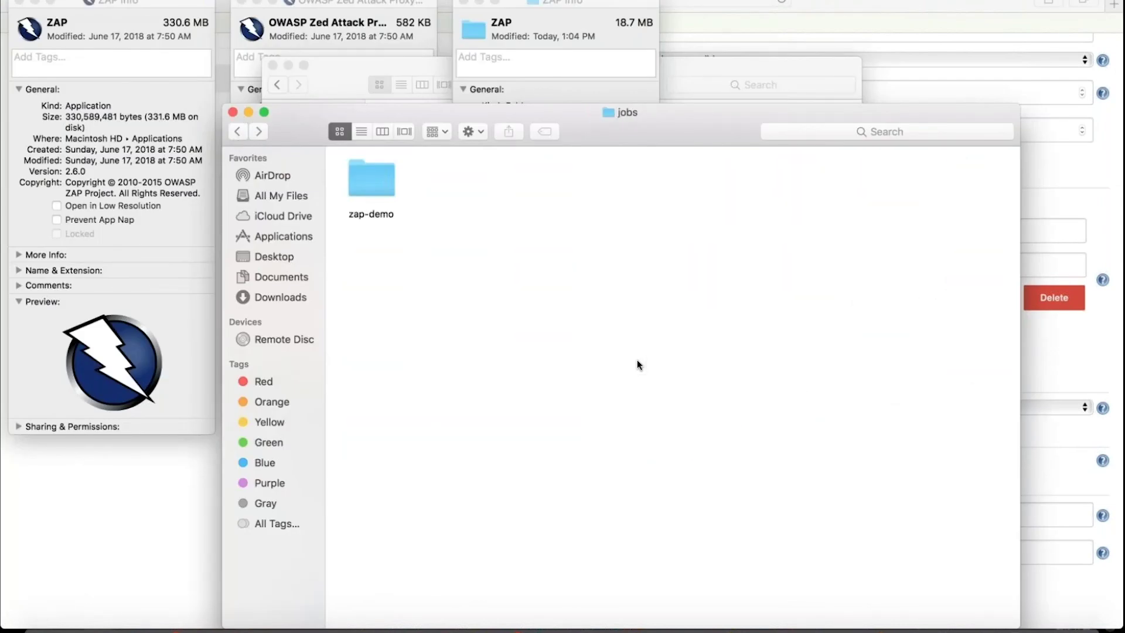
pyautogui.click(208, 0)
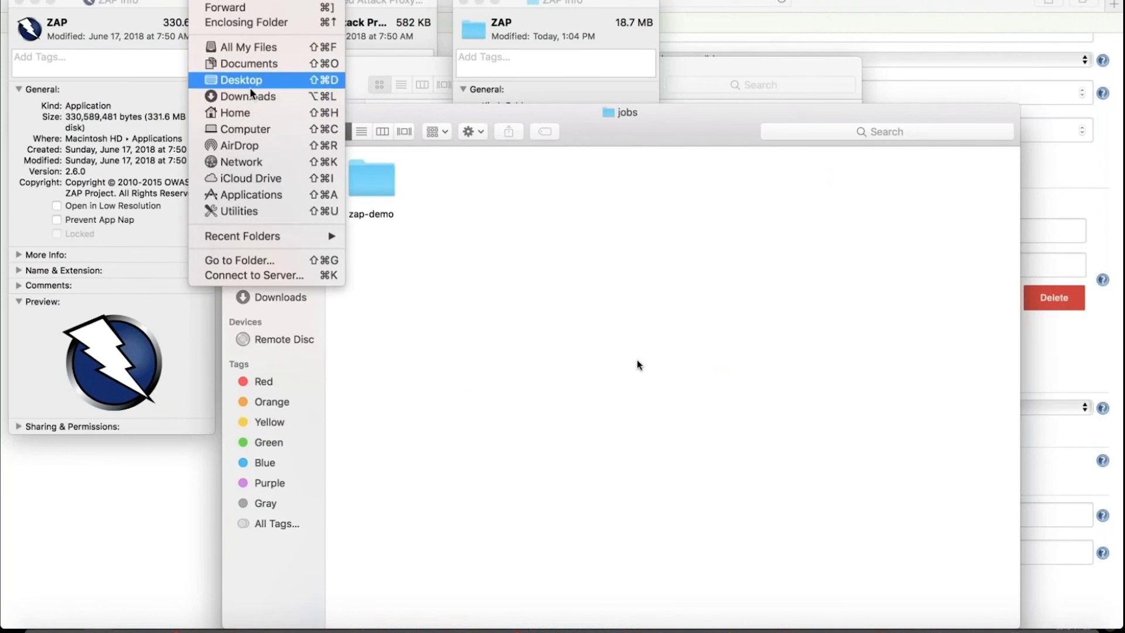
pyautogui.click(259, 130)
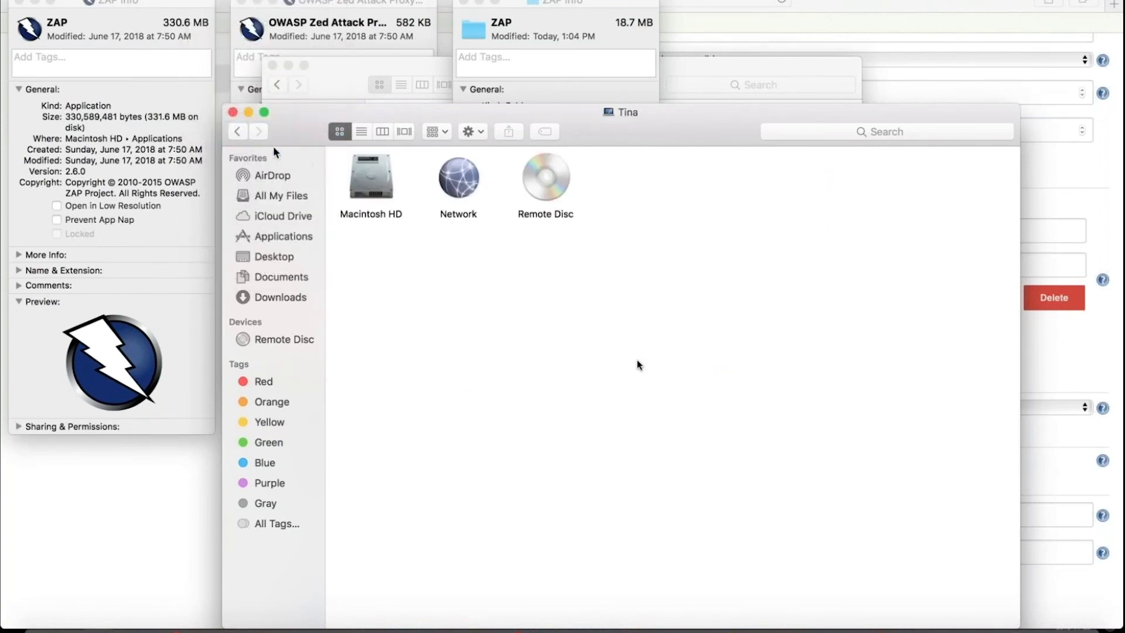
pyautogui.doubleClick(373, 187)
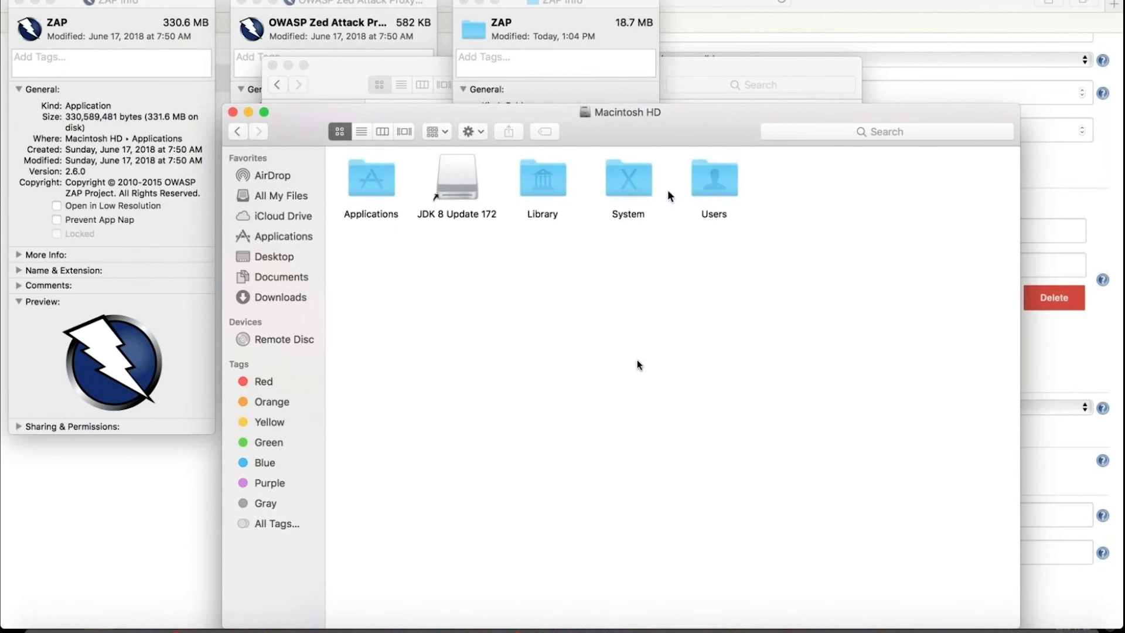
# Show the package contents of the ZAP application in Applications and open its Contents/Java folder
pyautogui.click(274, 237)
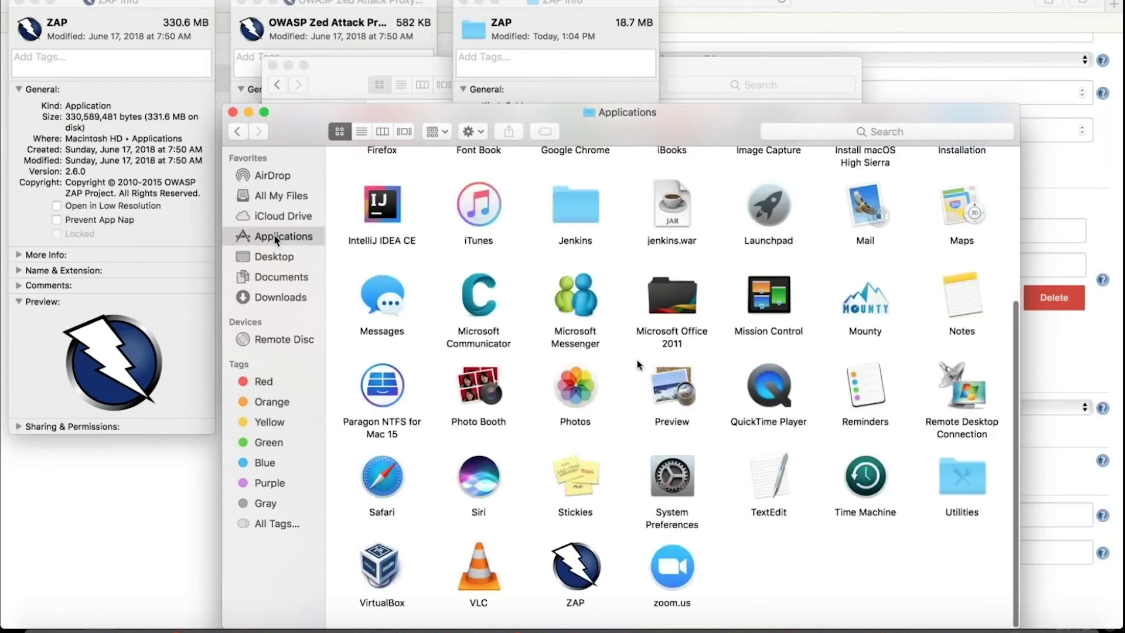
pyautogui.rightClick(573, 564)
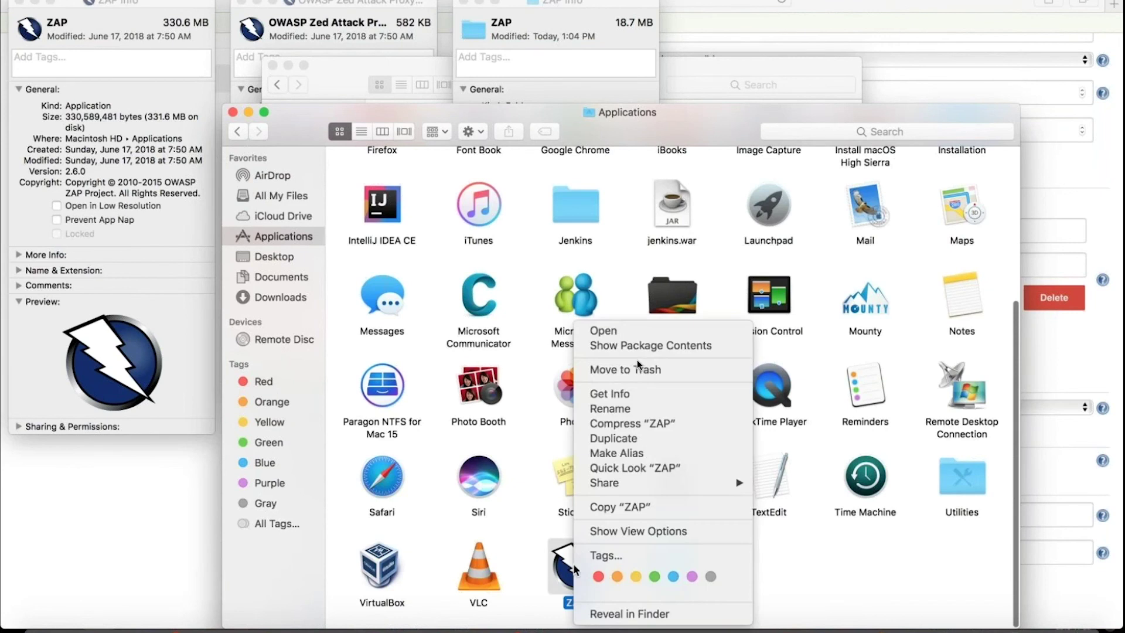
pyautogui.click(666, 345)
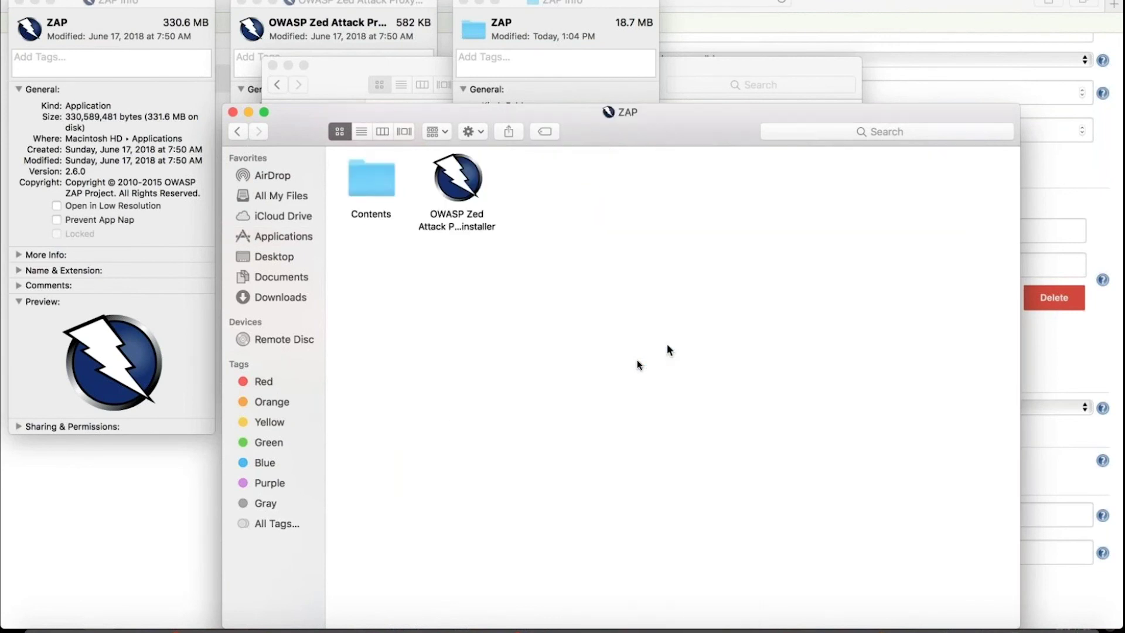
pyautogui.doubleClick(381, 176)
pyautogui.doubleClick(443, 178)
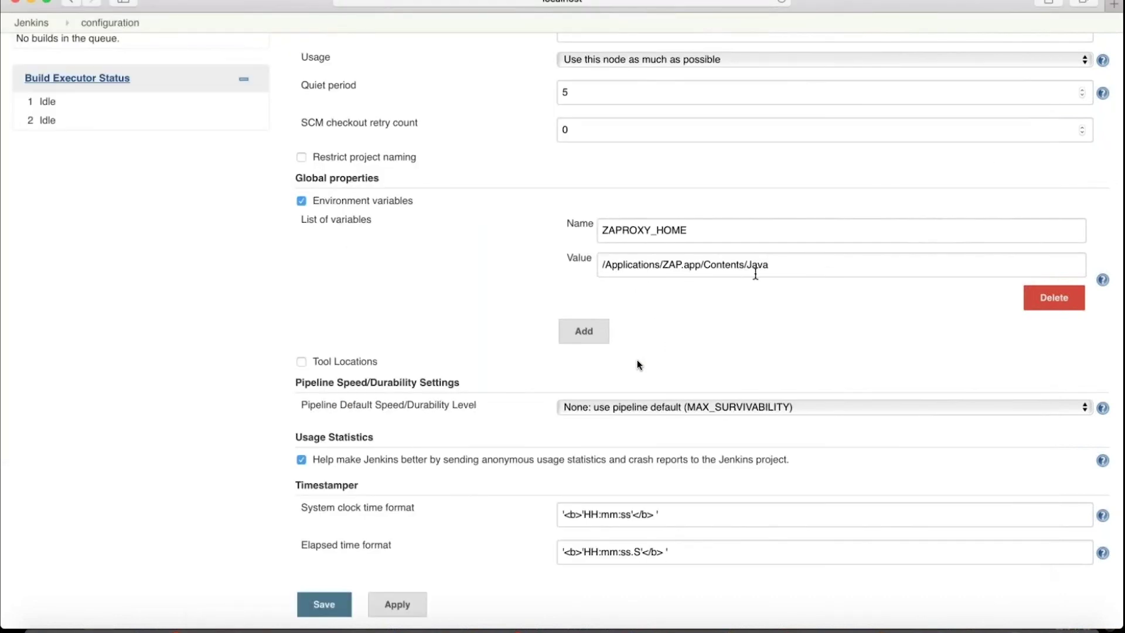
# Back in Jenkins, create a new project named zapDemo with default settings and build it
pyautogui.scroll(5, 299, 398)
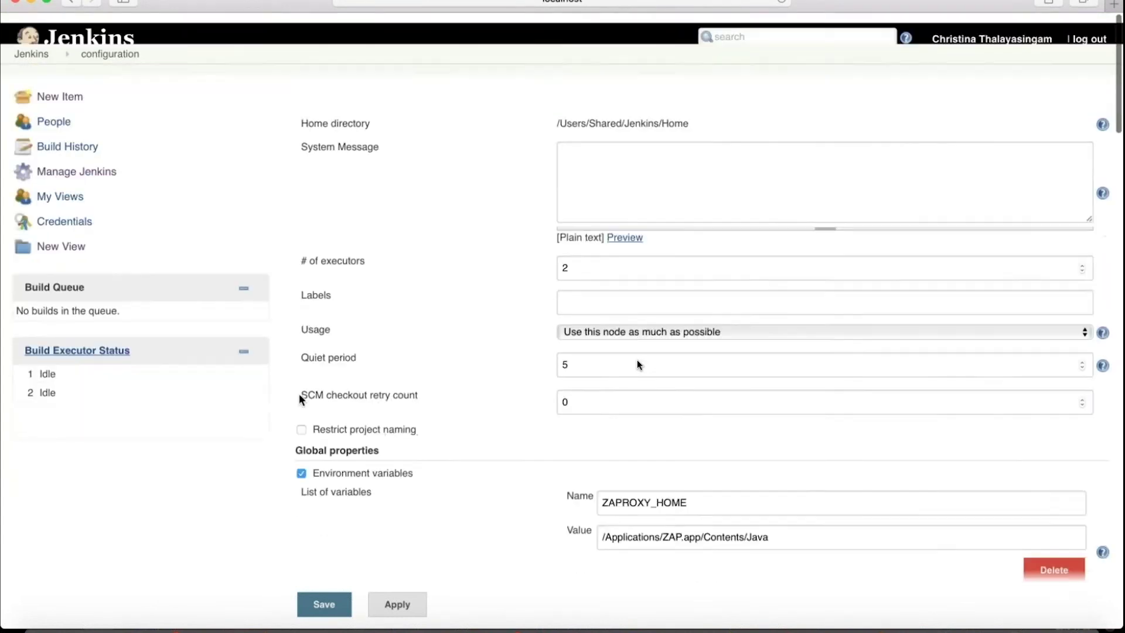
pyautogui.click(59, 87)
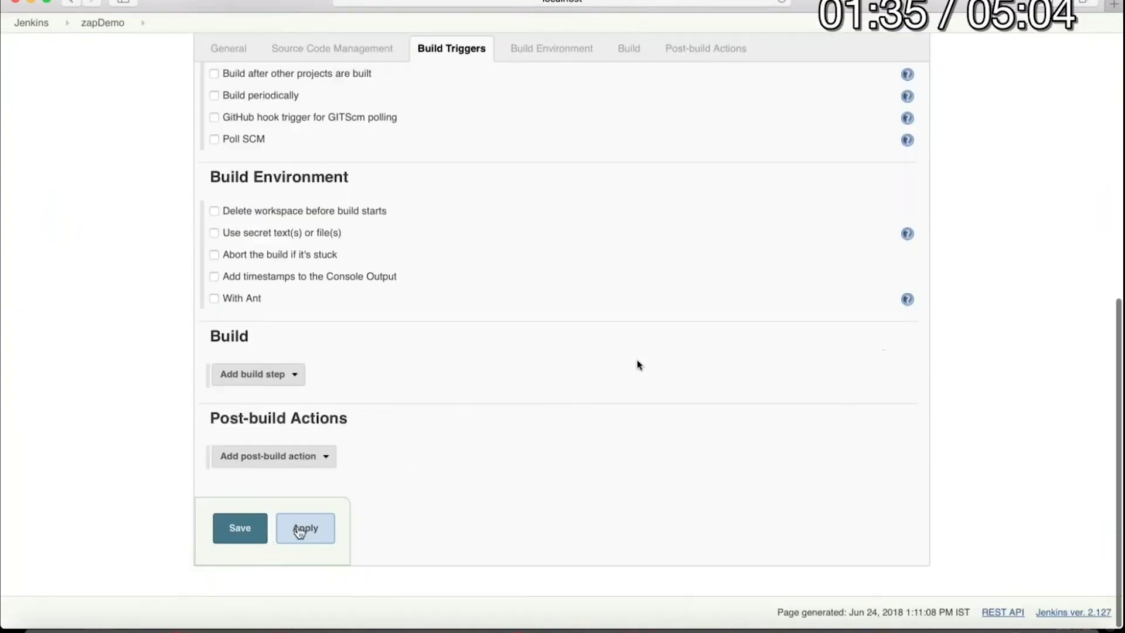
pyautogui.click(234, 533)
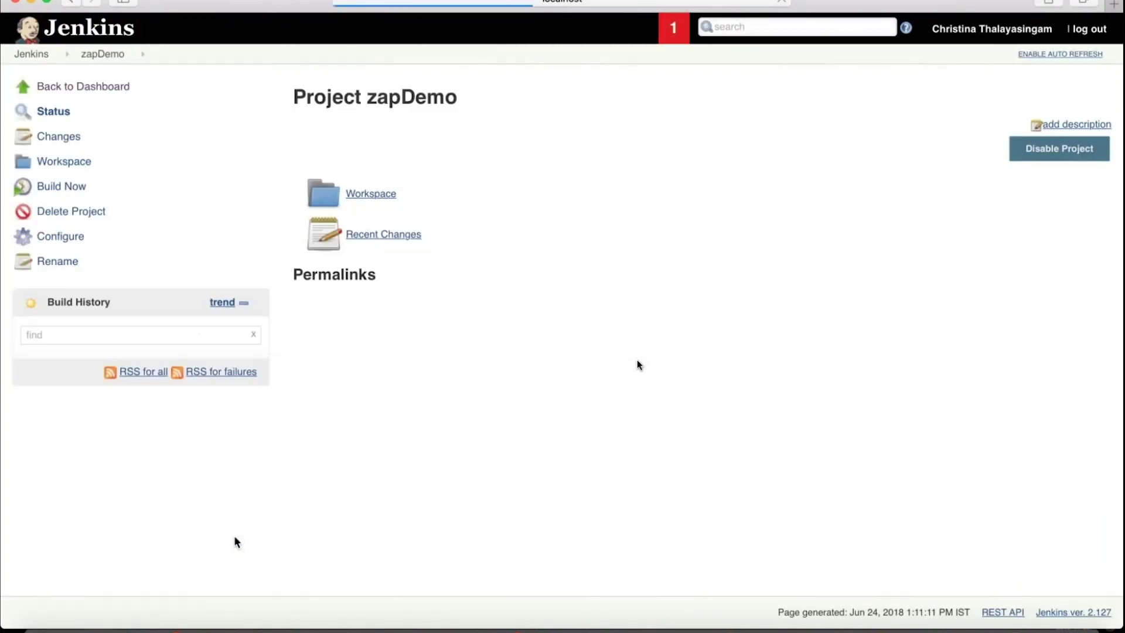
pyautogui.click(67, 188)
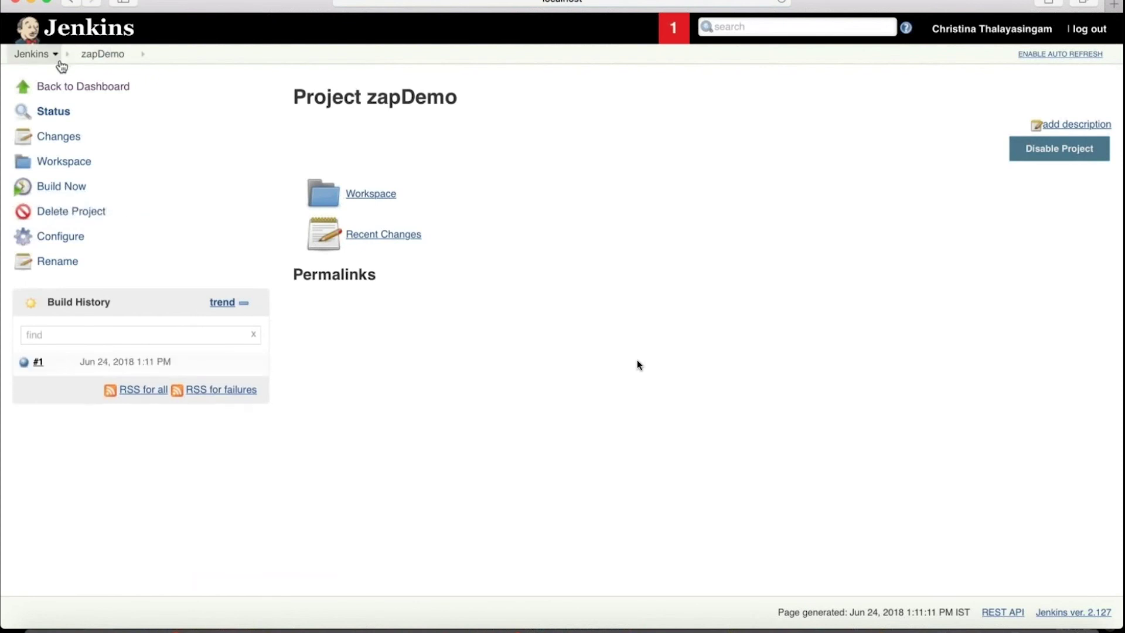
# Open the zap-demo project's configuration and review it down to the Execute ZAP build step's host and port overrides
pyautogui.click(68, 85)
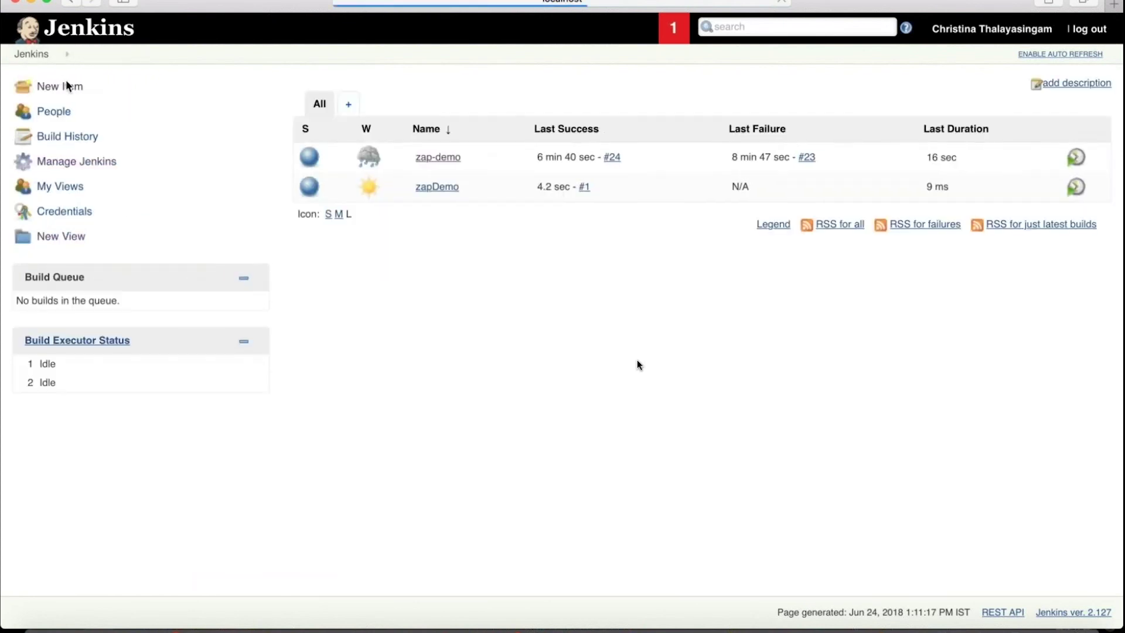
pyautogui.click(437, 157)
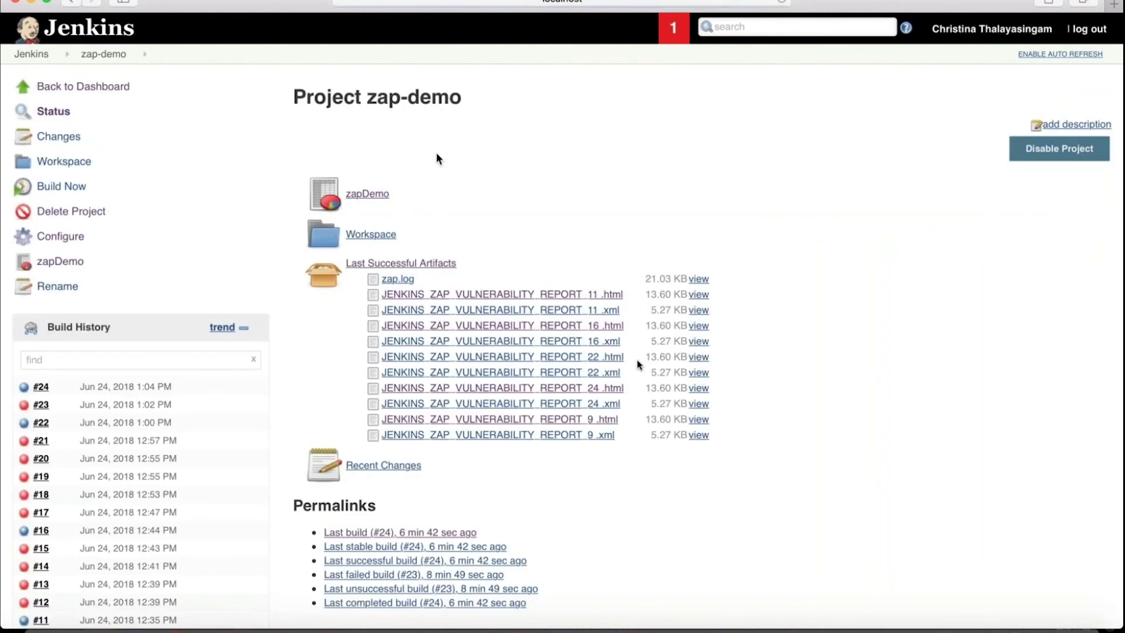
pyautogui.click(76, 242)
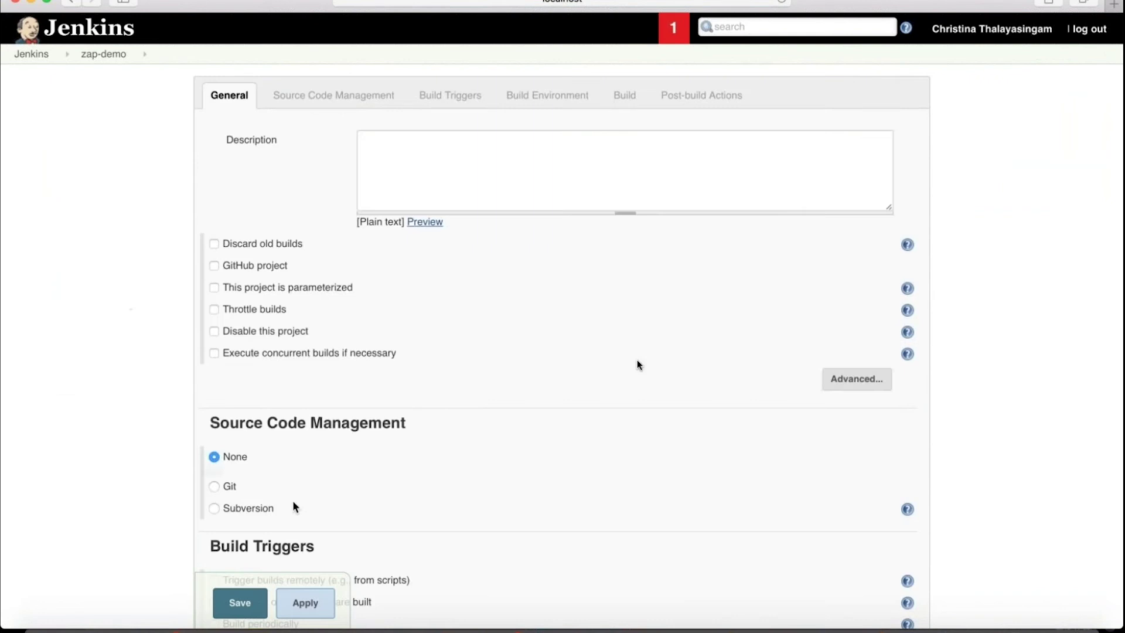
pyautogui.scroll(-10, 294, 504)
pyautogui.scroll(-3, 295, 508)
pyautogui.scroll(15, 295, 507)
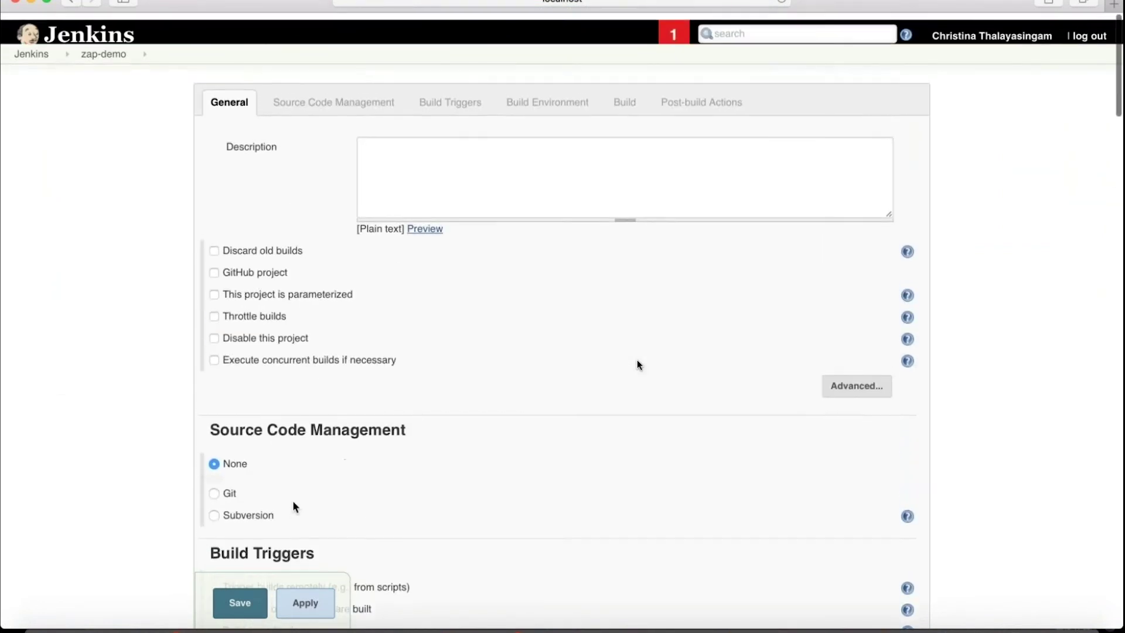
pyautogui.scroll(-9, 391, 466)
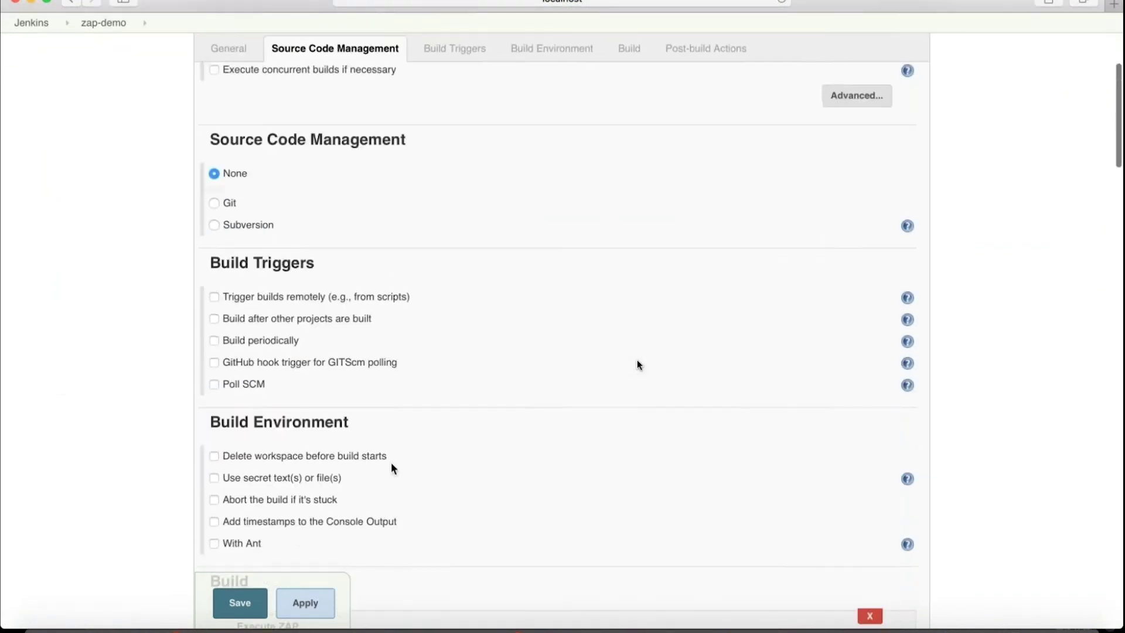
pyautogui.scroll(-3, 391, 467)
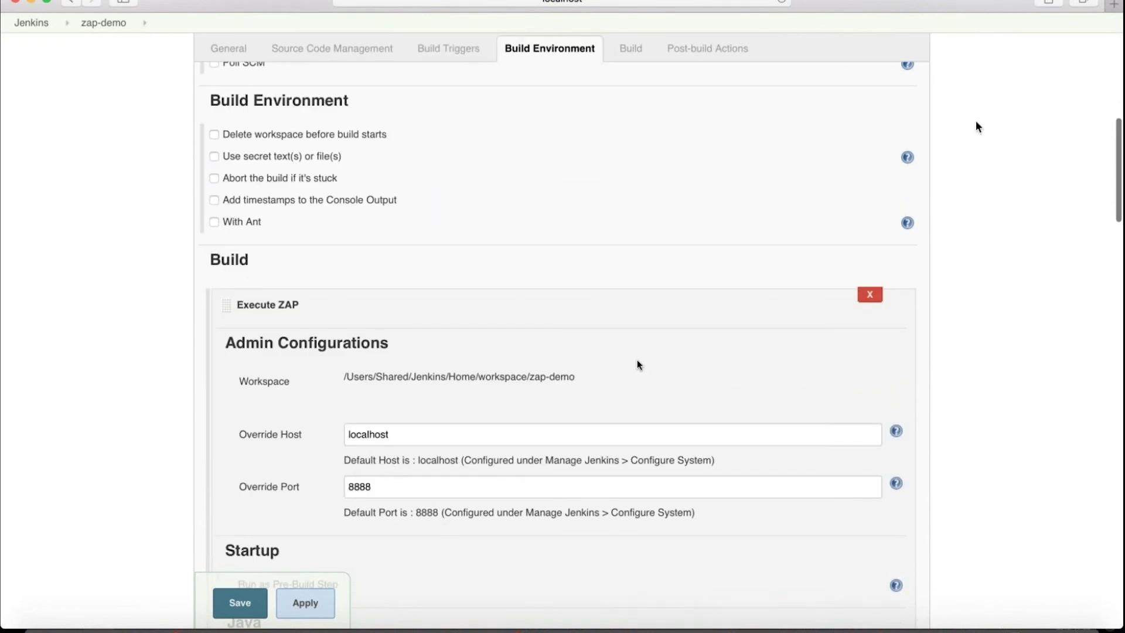
# Launch ZAP, choose to persist the session with a specified name and location, and dismiss the save dialog
pyautogui.press('super+space')
pyautogui.write('q')
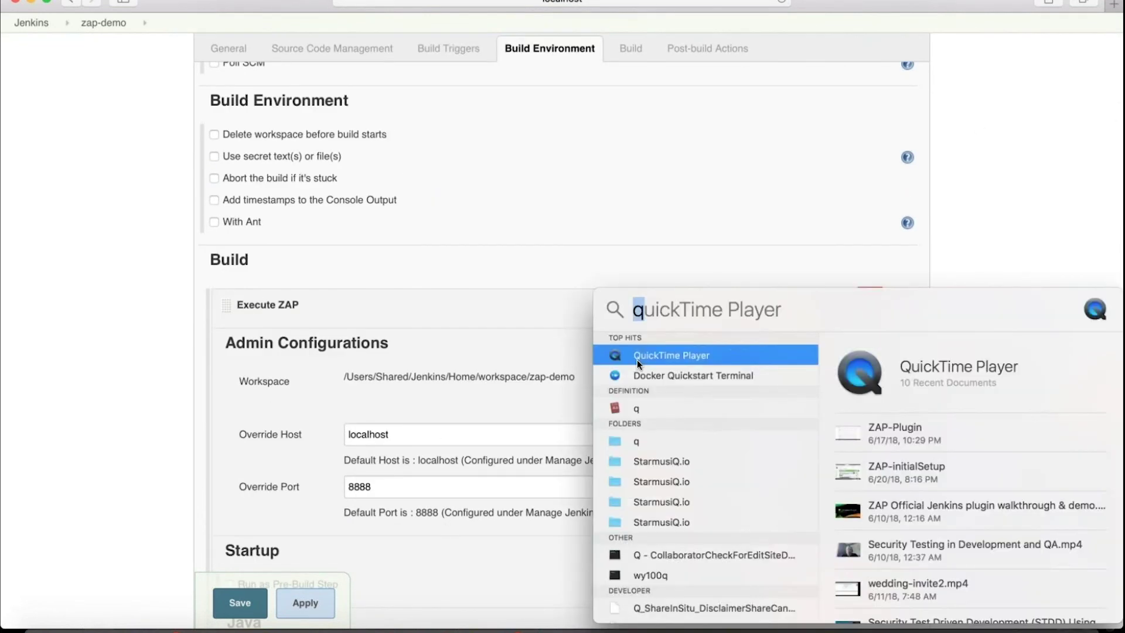
pyautogui.write('za')
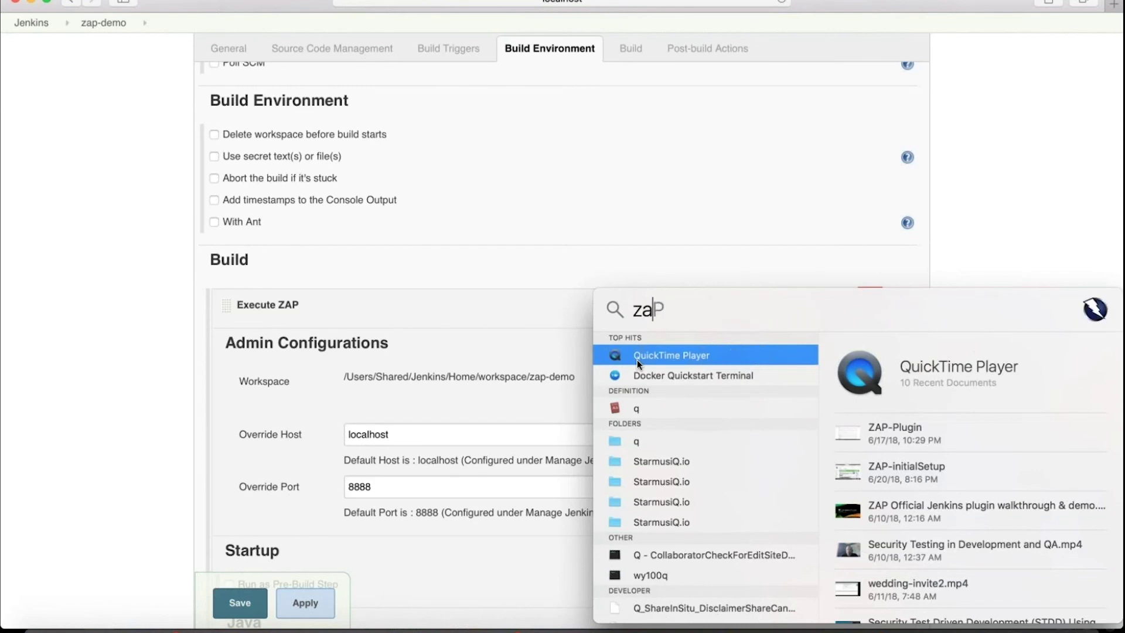
pyautogui.press('Escape')
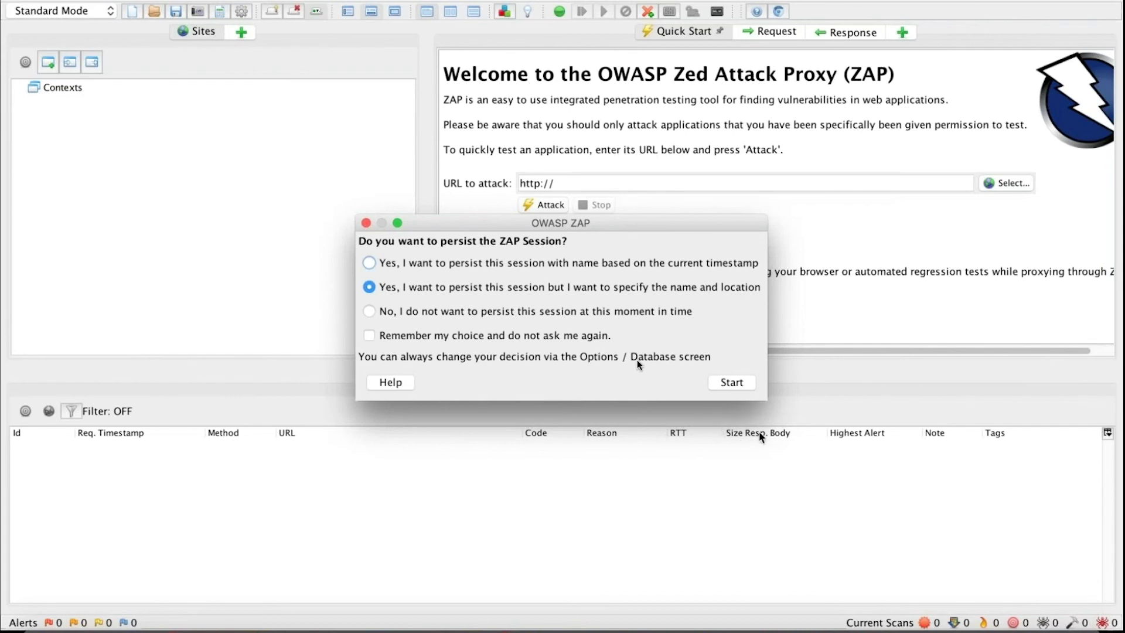
pyautogui.click(739, 381)
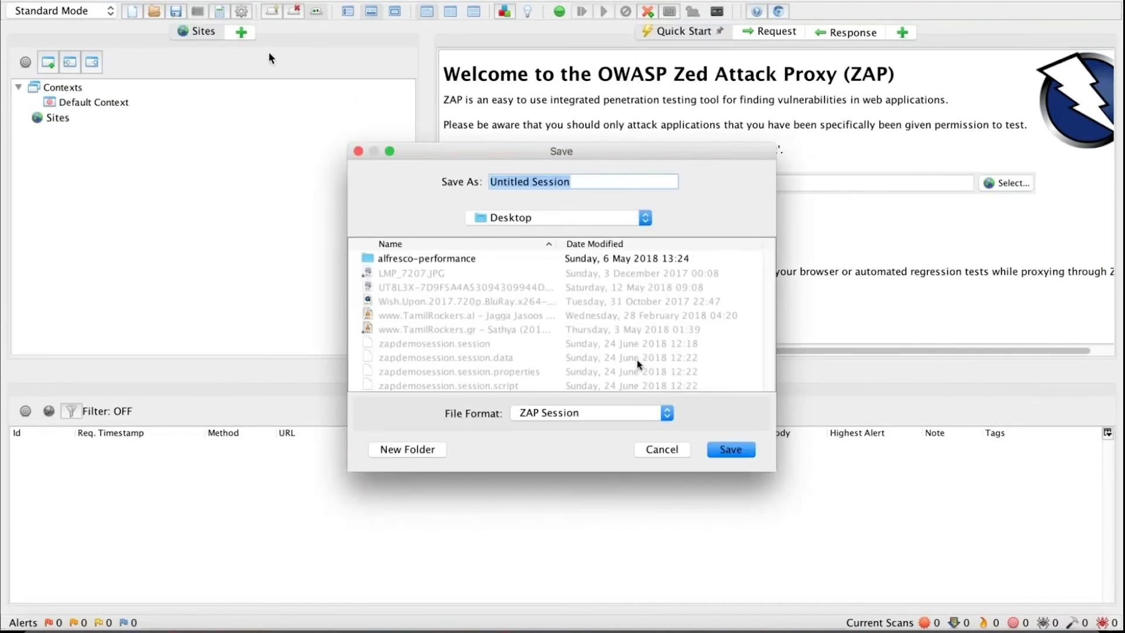
pyautogui.click(358, 152)
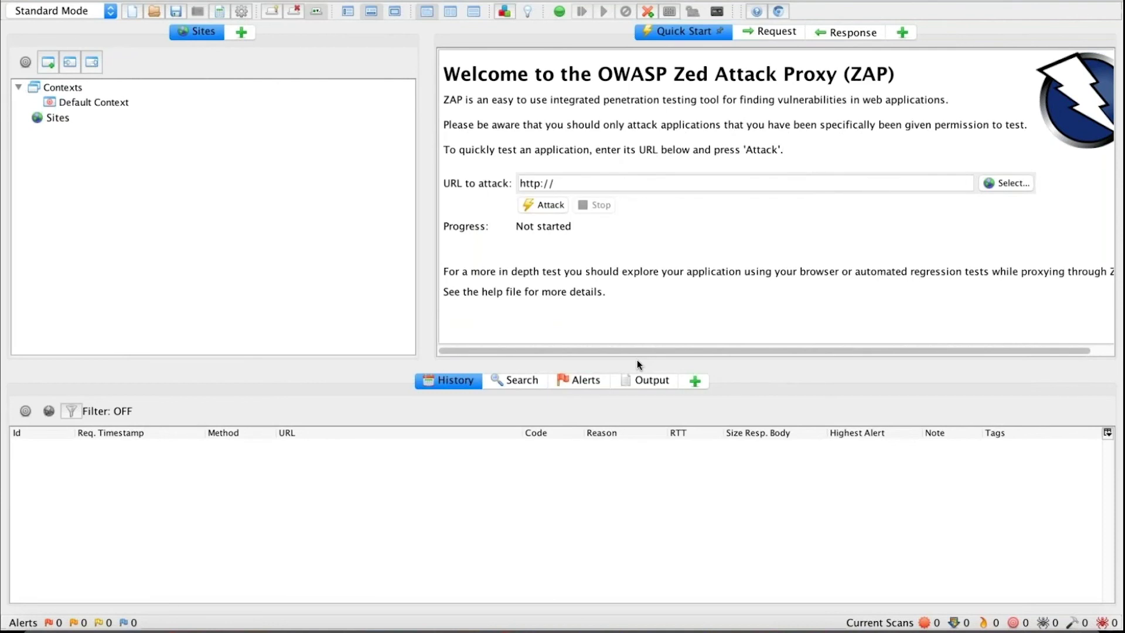
# Open the ZAP options and view the Local Proxy settings
pyautogui.rightClick(197, 31)
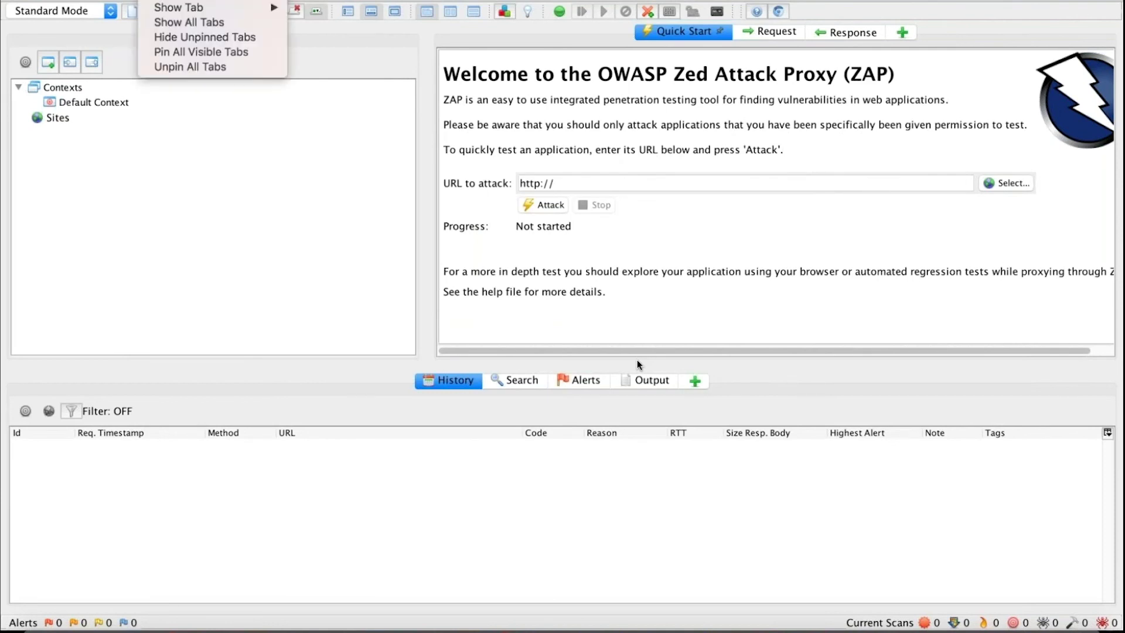
pyautogui.click(126, 0)
pyautogui.moveTo(289, 0)
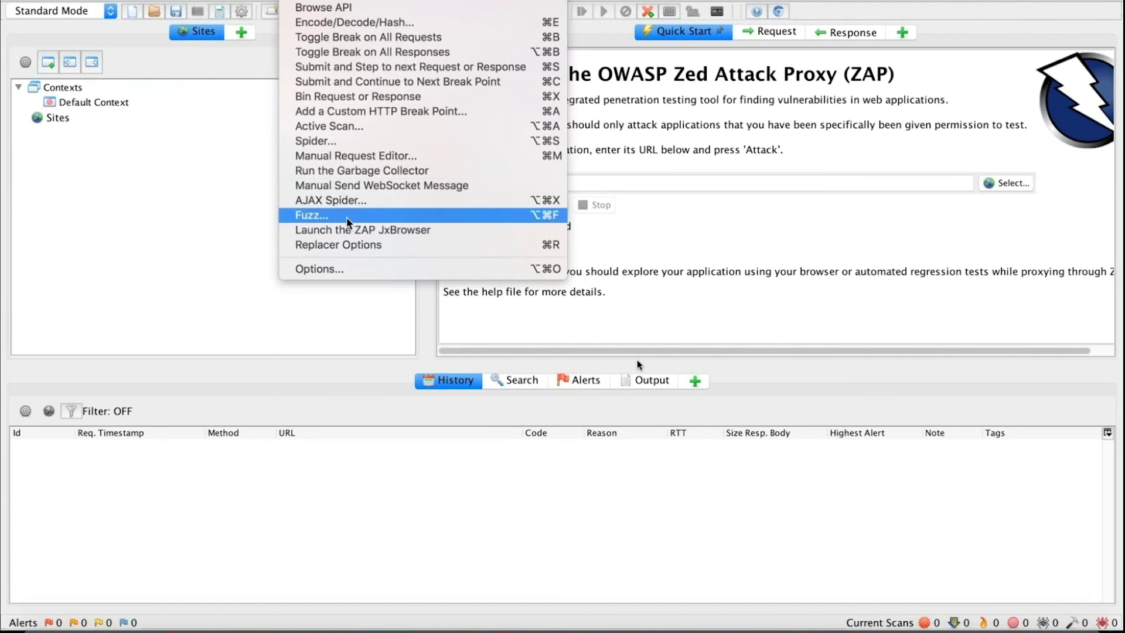
pyautogui.click(350, 269)
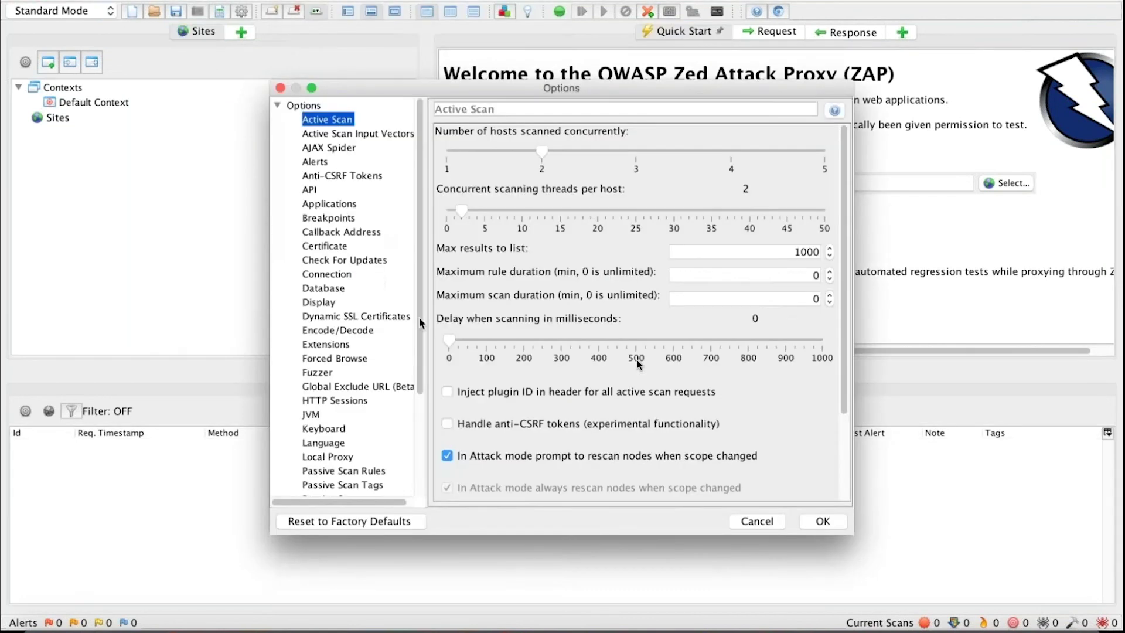
pyautogui.click(348, 461)
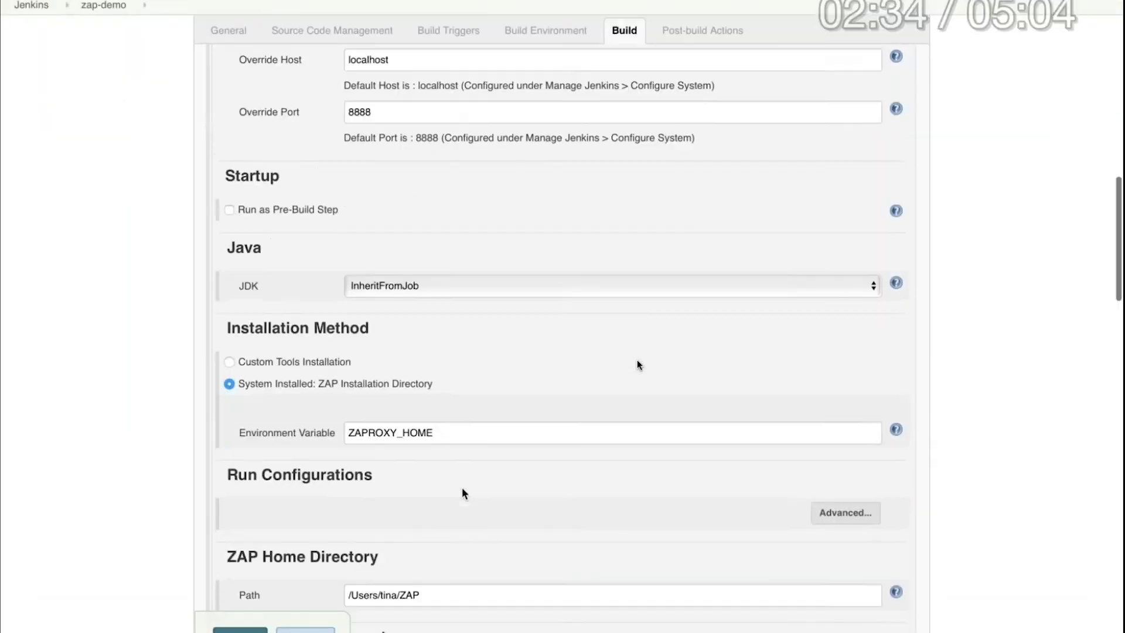
# Review the Execute ZAP build step's startup, Java, installation method, home directory and session settings
pyautogui.scroll(-1, 463, 492)
pyautogui.scroll(-3, 465, 382)
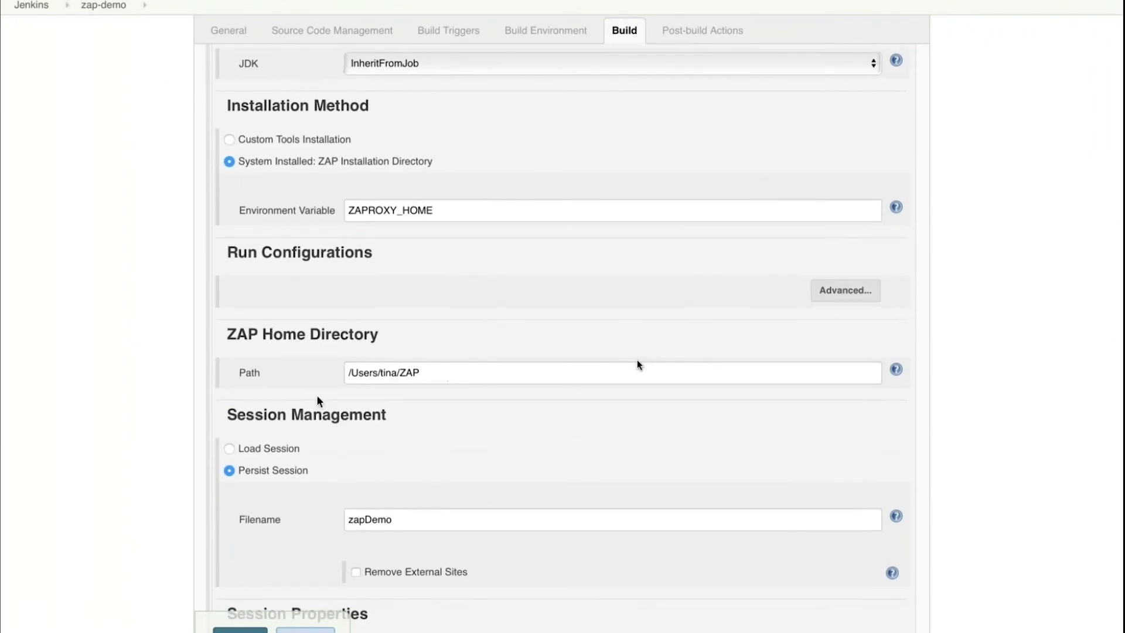
pyautogui.scroll(-3, 326, 498)
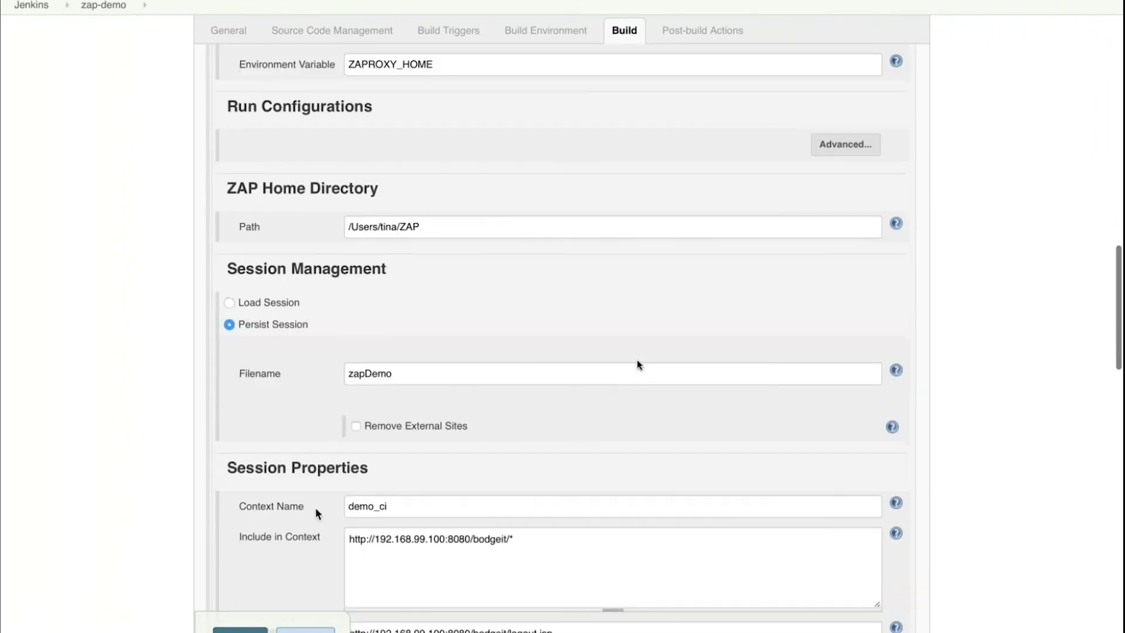
pyautogui.scroll(-2, 315, 508)
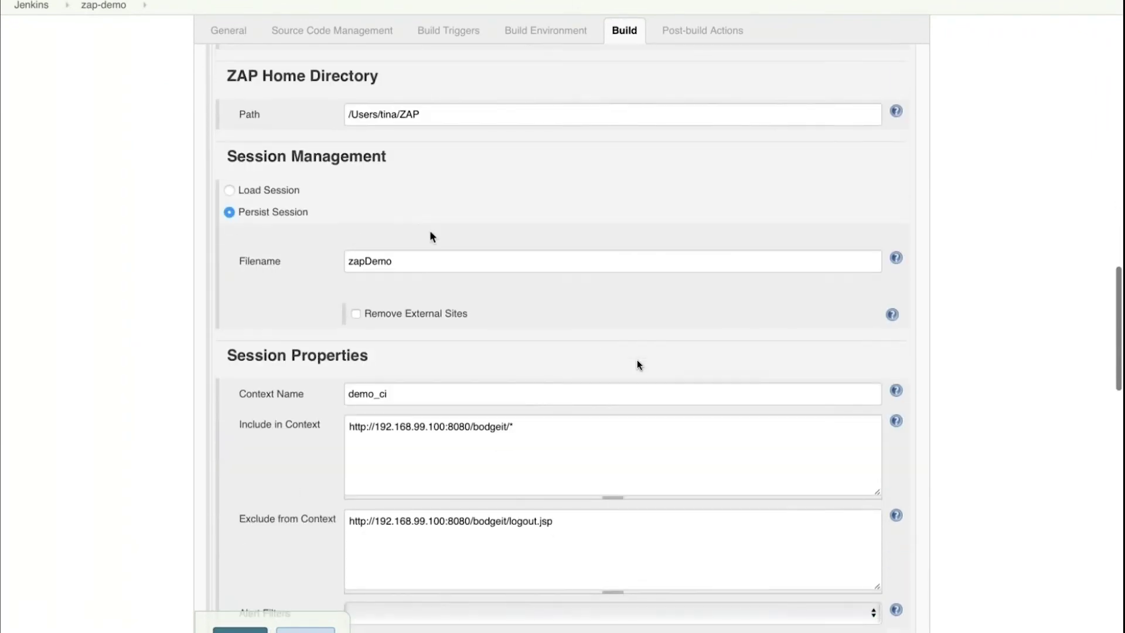
# Try the Load Session option, view its available session paths, and return to Persist Session
pyautogui.click(228, 190)
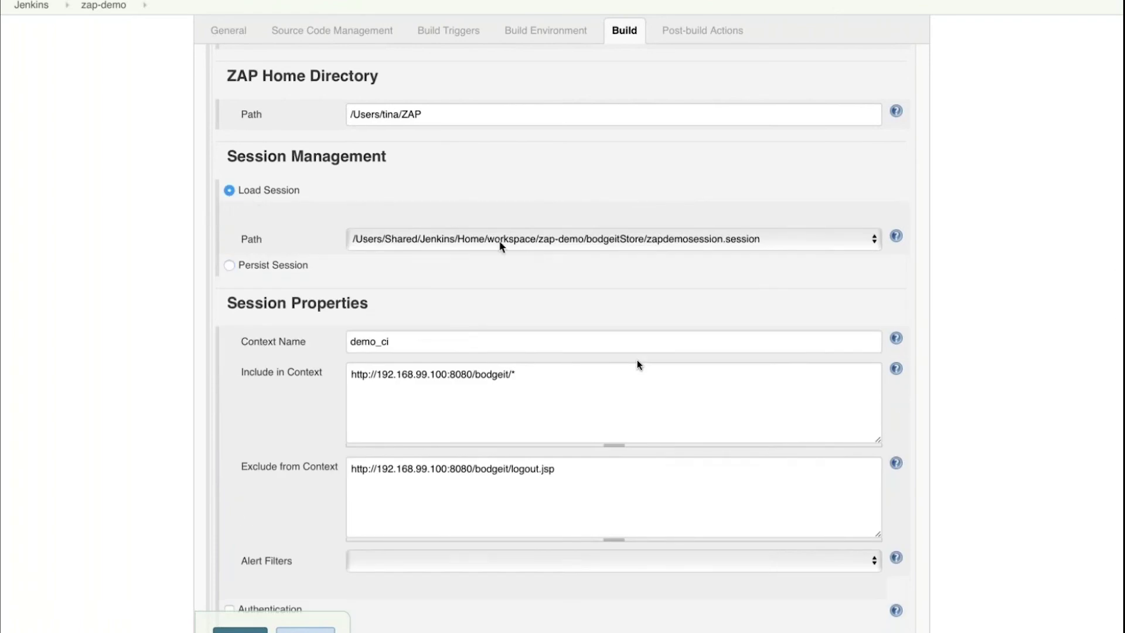
pyautogui.click(610, 238)
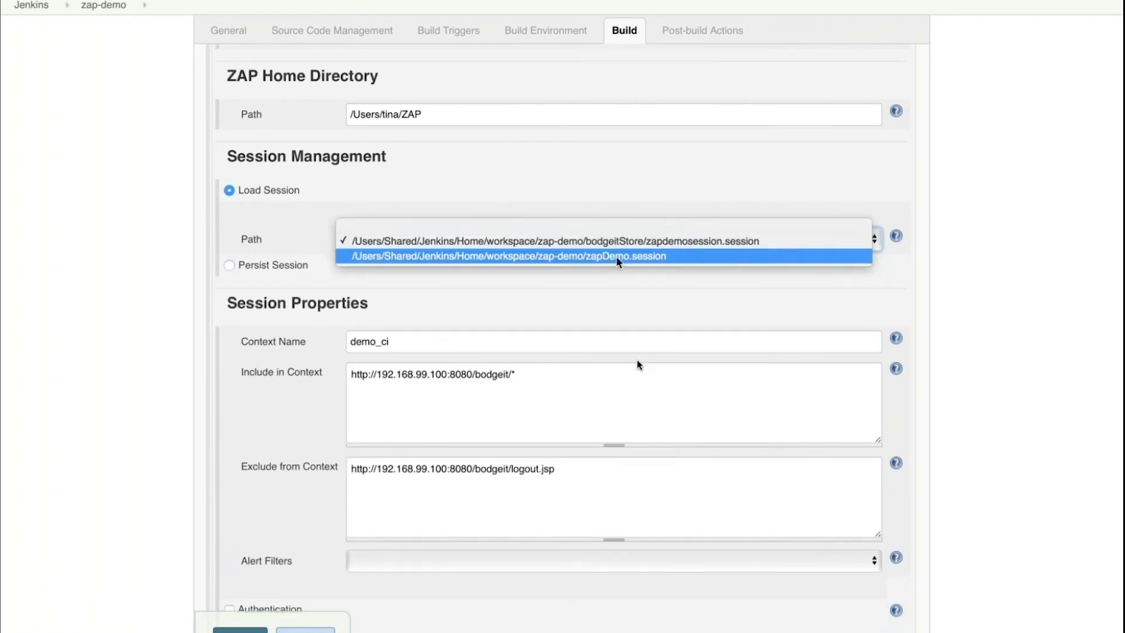
pyautogui.click(232, 267)
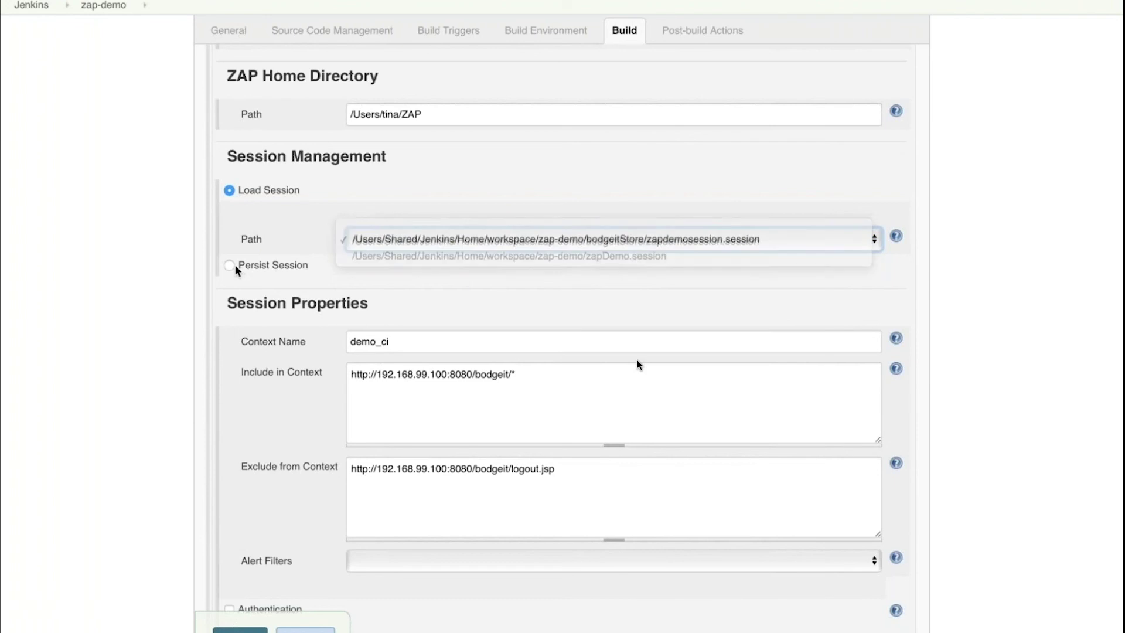
pyautogui.click(231, 264)
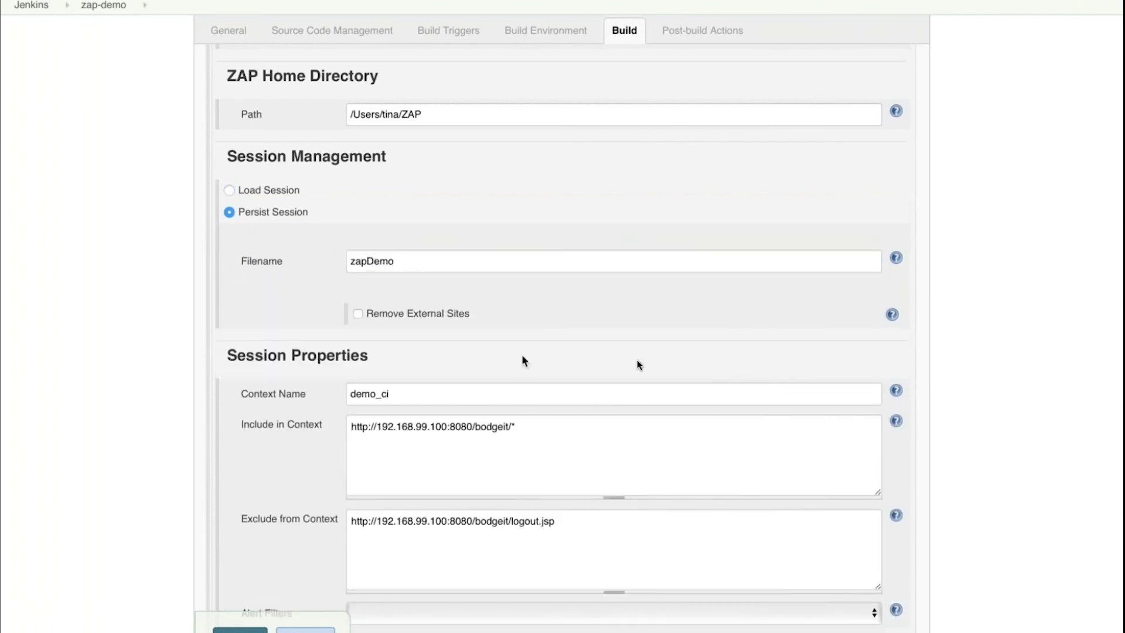
# Copy the _${BUILD_ID} suffix from the report filename and append it to the context name demo_ci
pyautogui.scroll(-2, 524, 360)
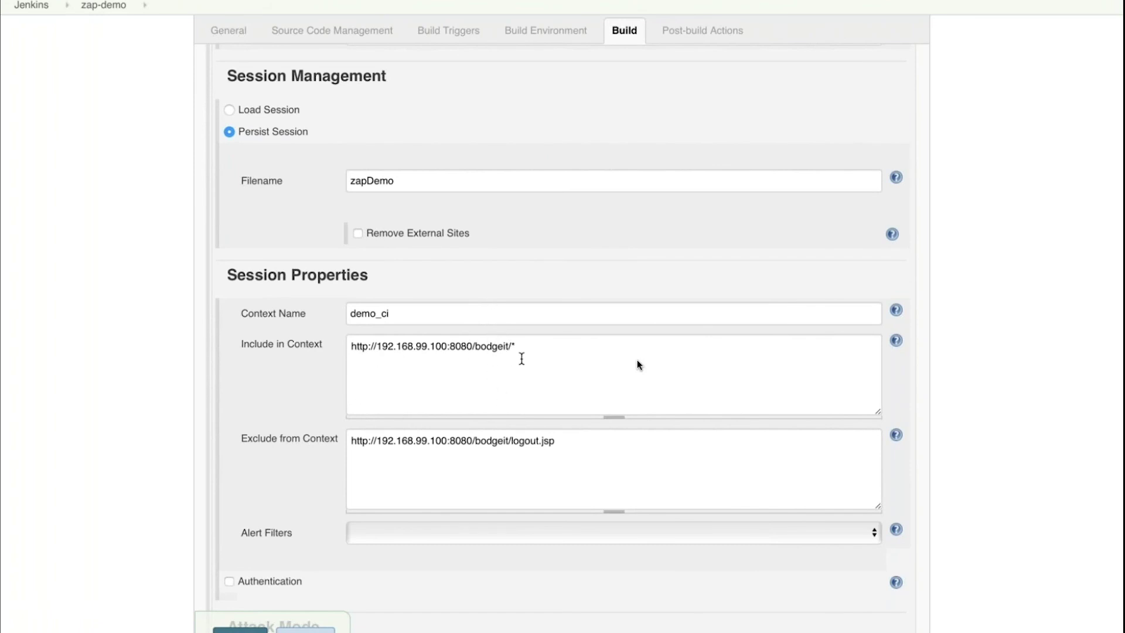
pyautogui.scroll(-2, 514, 476)
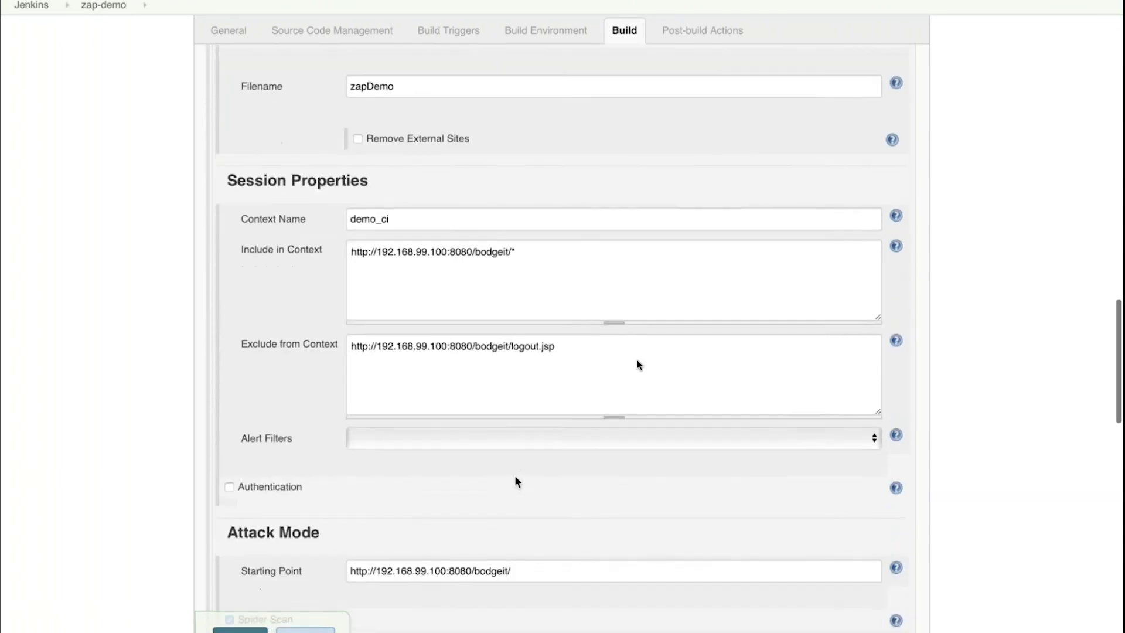
pyautogui.scroll(-5, 515, 477)
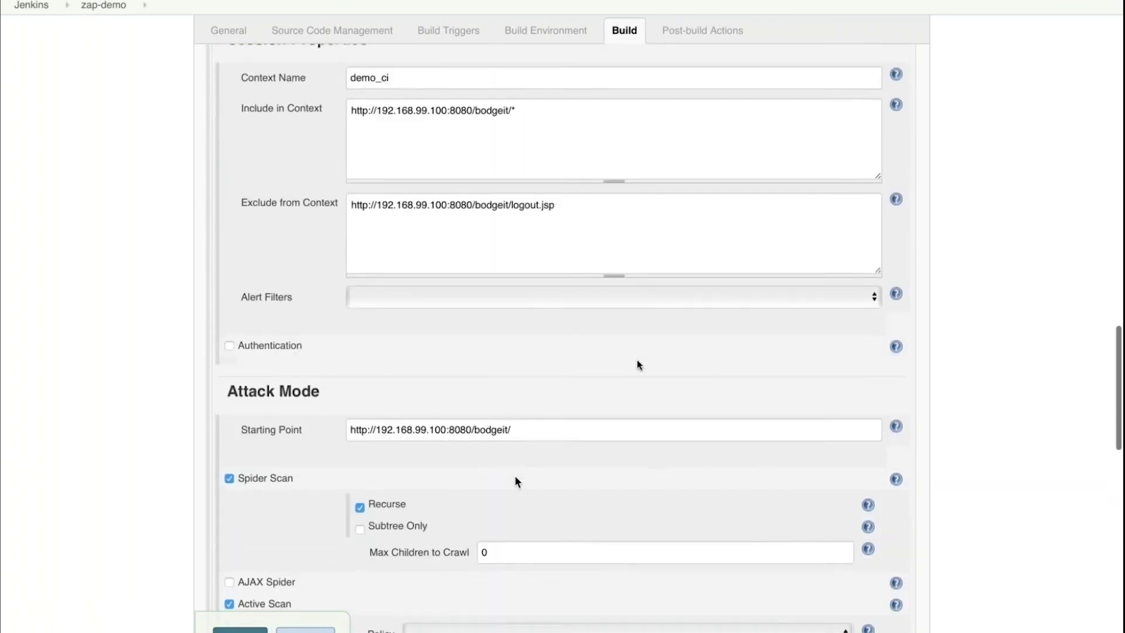
pyautogui.scroll(-3, 514, 475)
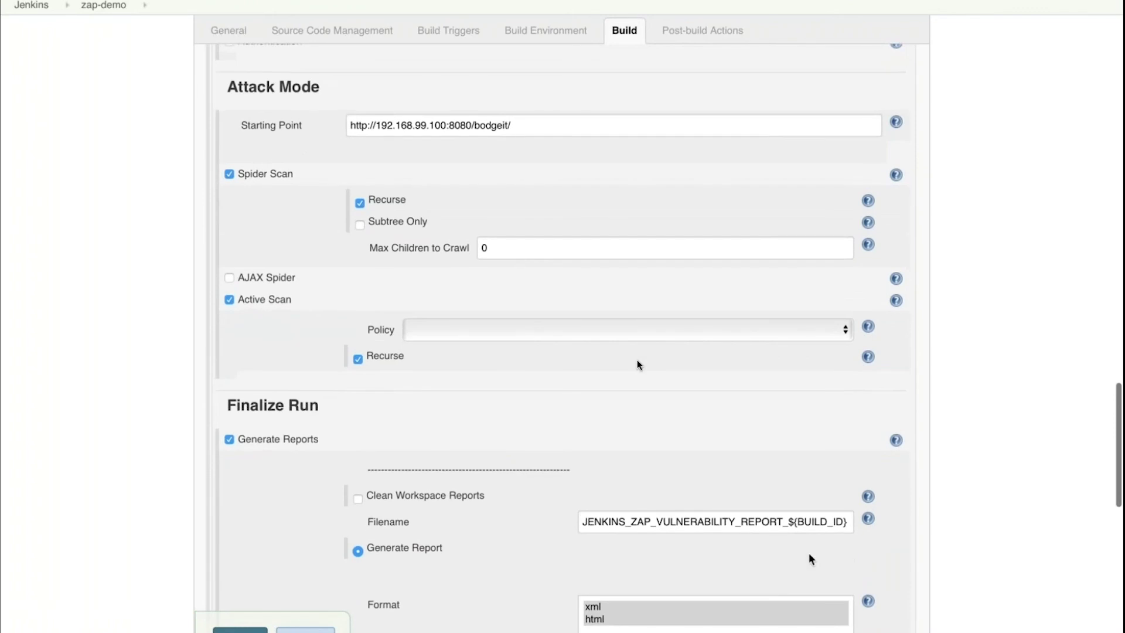
pyautogui.click(784, 520)
pyautogui.moveTo(785, 519); pyautogui.dragTo(847, 521)
pyautogui.press('super+c')
pyautogui.scroll(8, 847, 521)
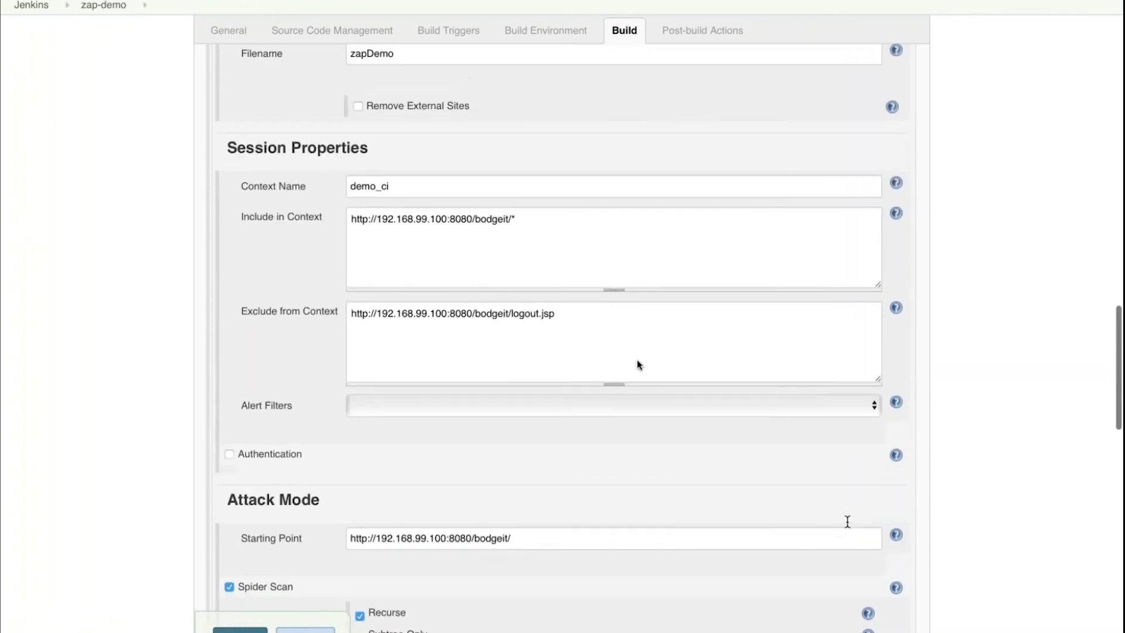
pyautogui.click(580, 226)
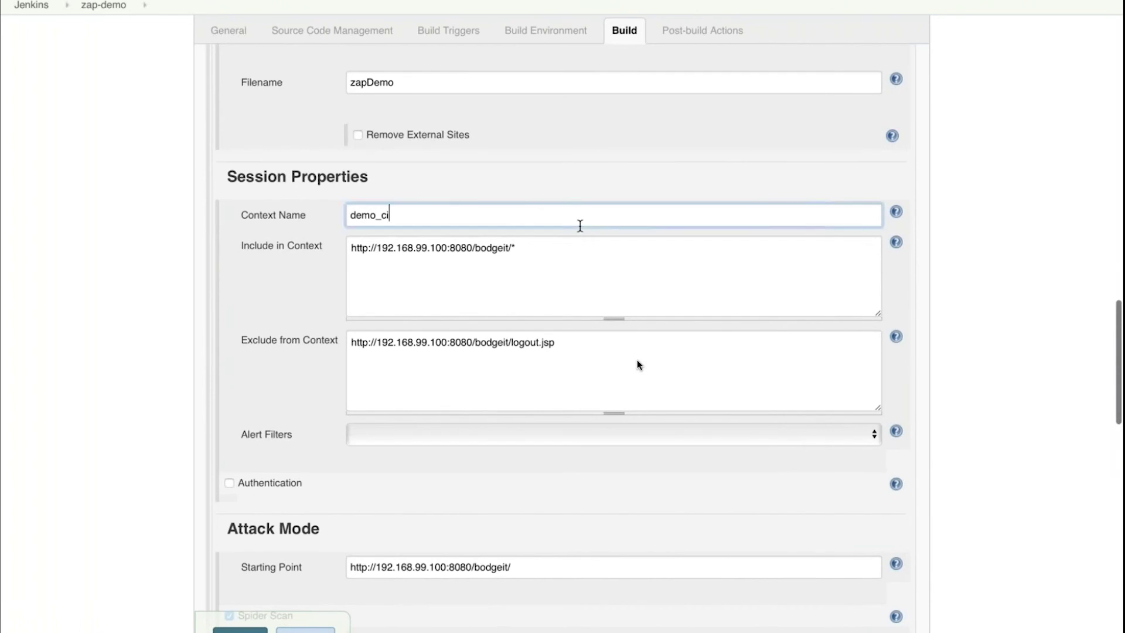
pyautogui.press('super+v')
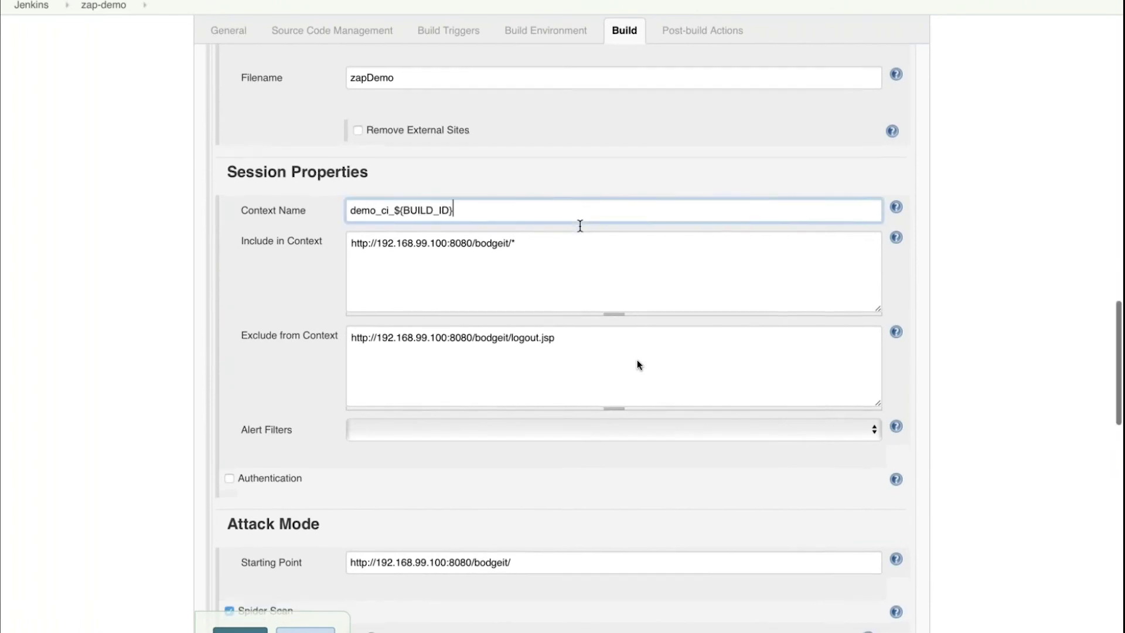
# Review the Attack Mode and Finalize Run settings, and the post-build actions for archiving artifacts and publishing HTML reports
pyautogui.scroll(-1, 543, 387)
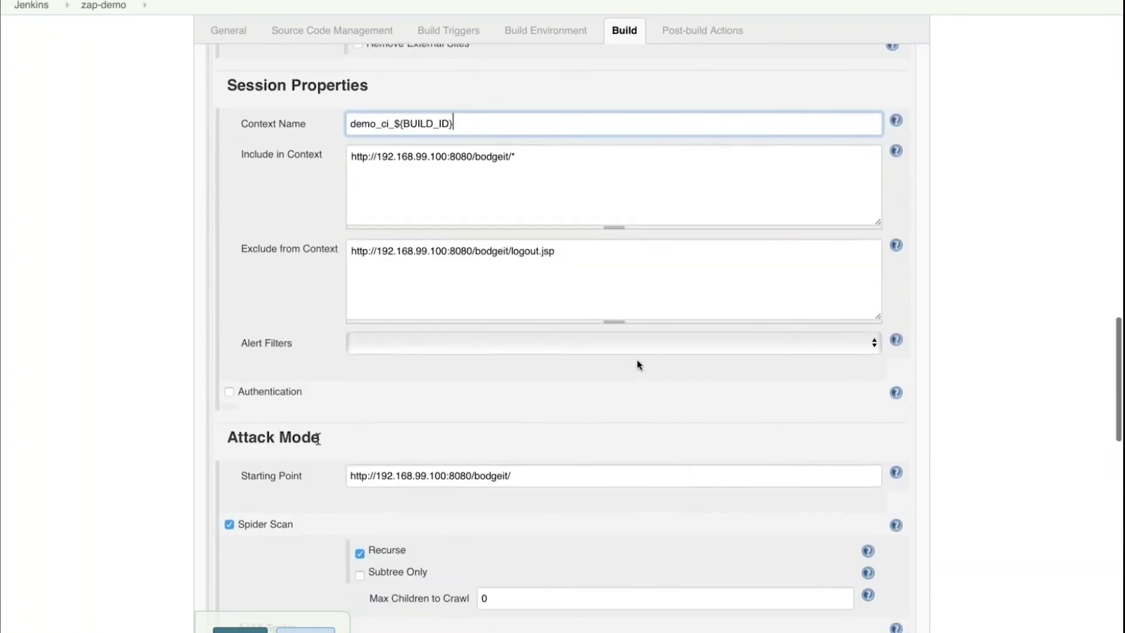
pyautogui.scroll(-2, 539, 479)
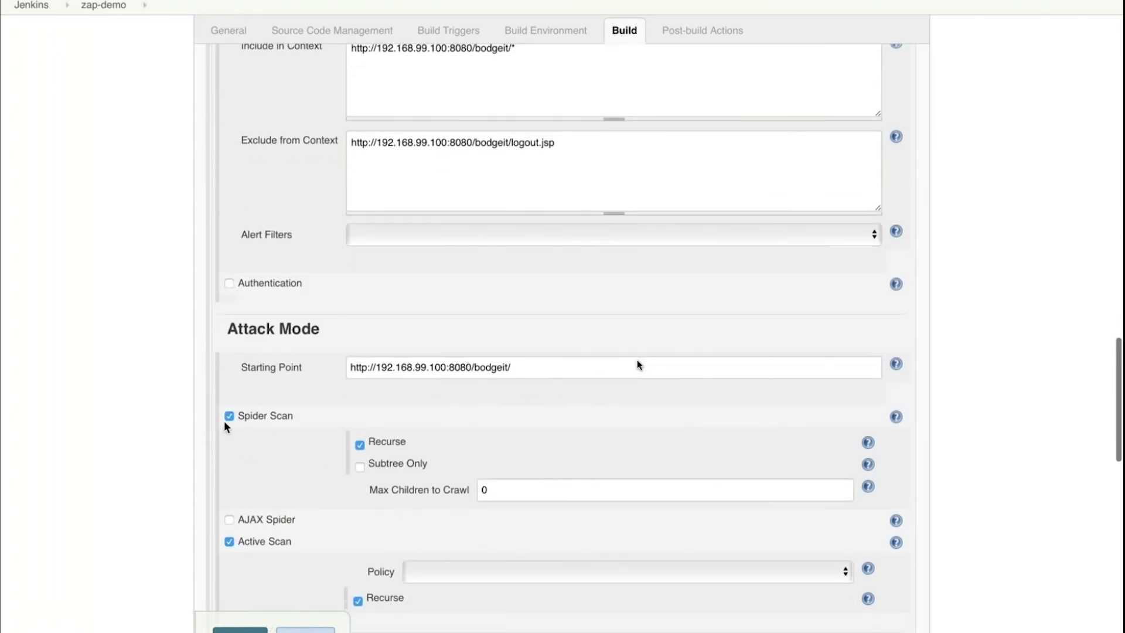
pyautogui.scroll(-2, 303, 554)
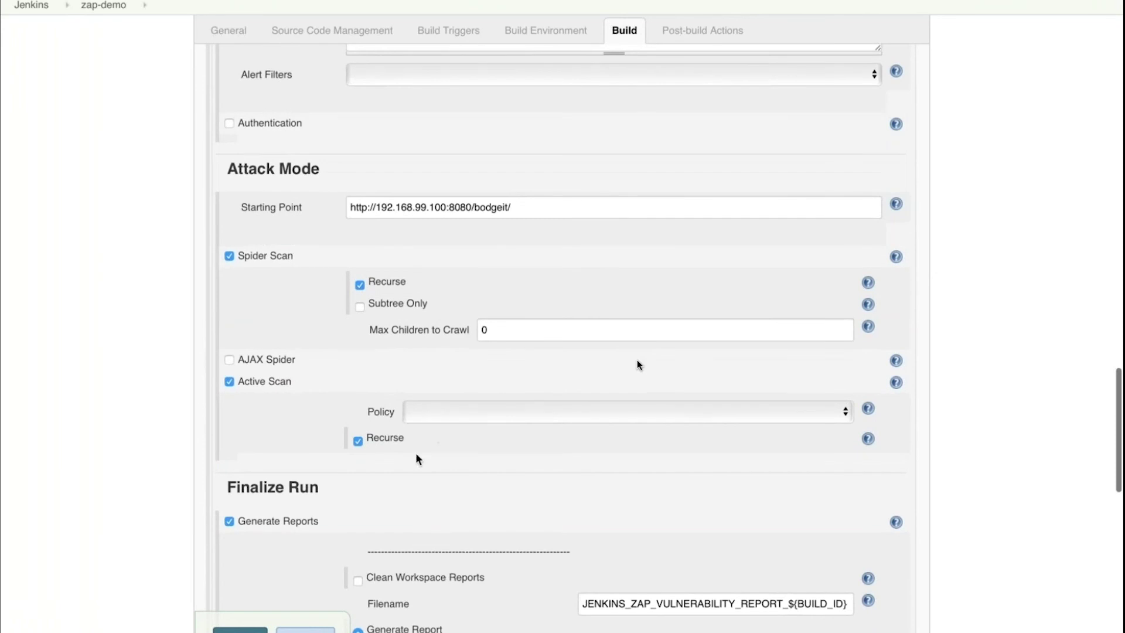
pyautogui.scroll(-2, 416, 485)
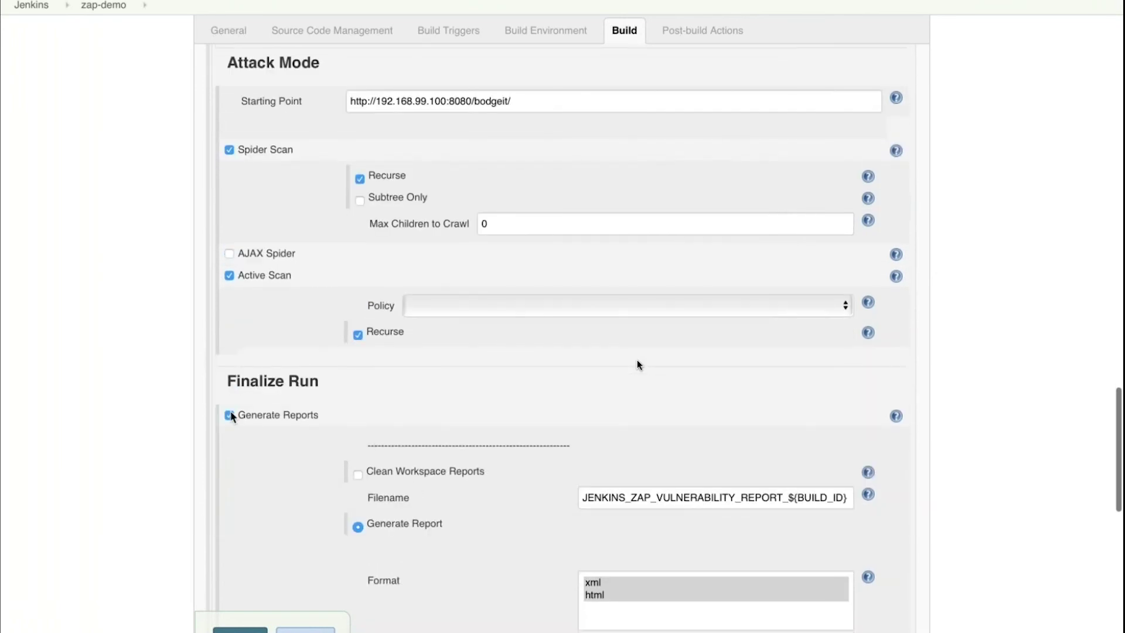
pyautogui.scroll(-7, 595, 571)
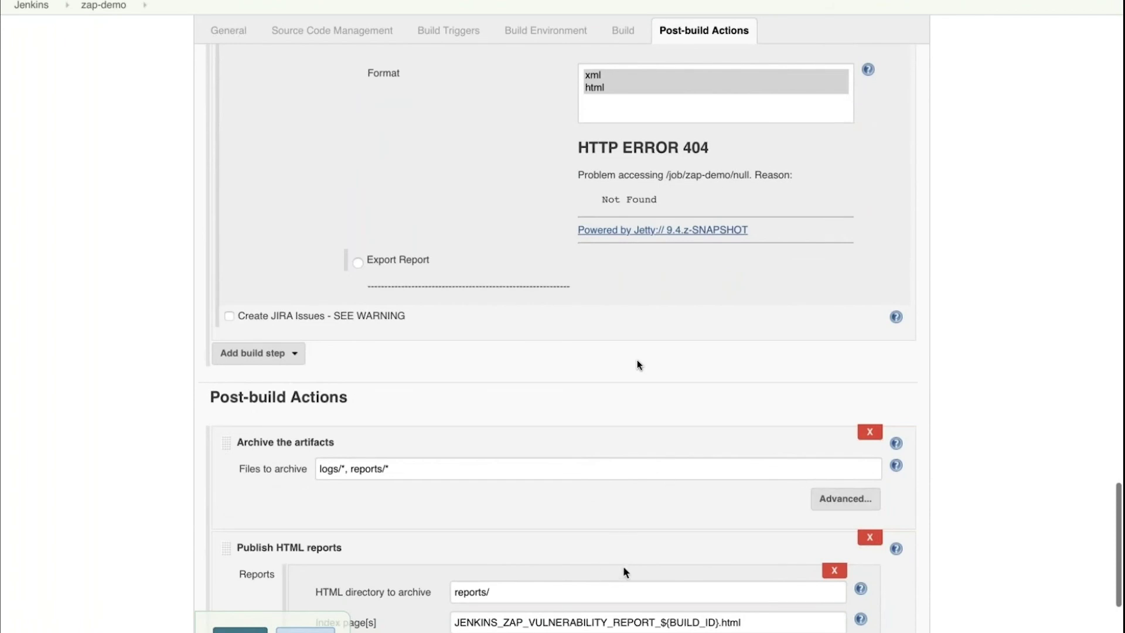
pyautogui.scroll(-2, 622, 572)
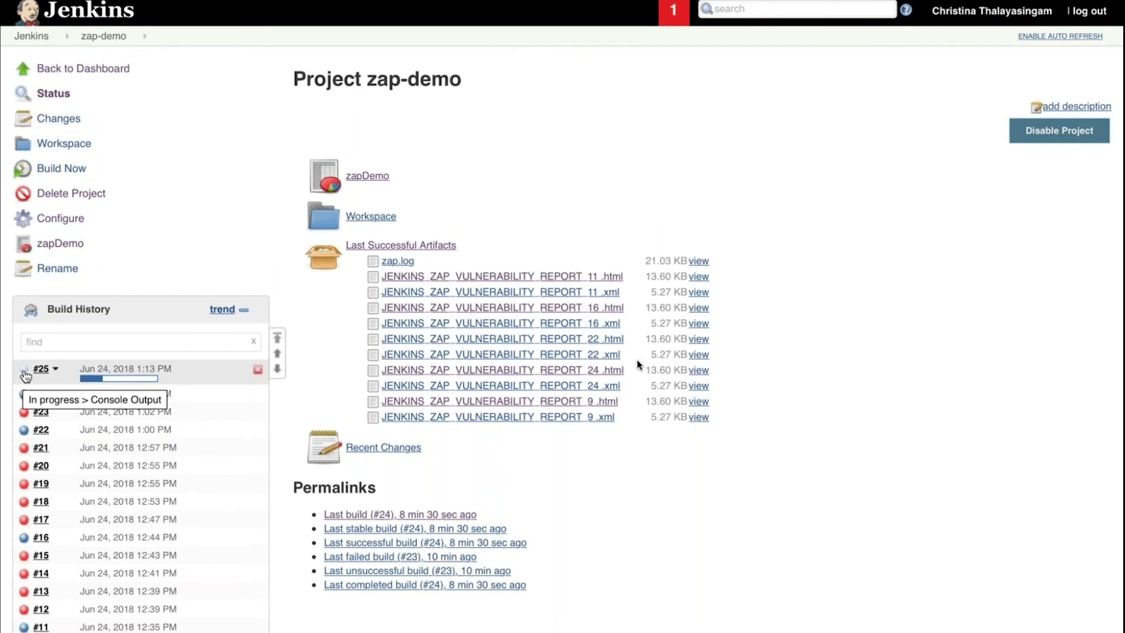
# Open the console output of build #25 and examine the ZAP plugin's log from environment variable replacement to the scan summary
pyautogui.click(26, 375)
pyautogui.scroll(9, 412, 249)
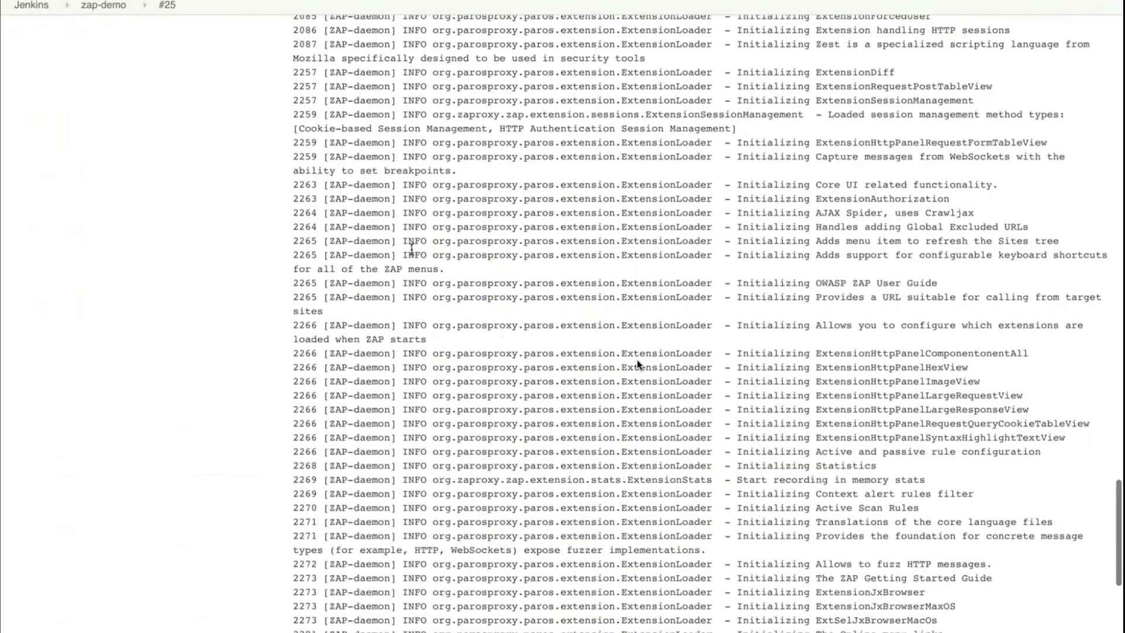
pyautogui.scroll(10, 412, 249)
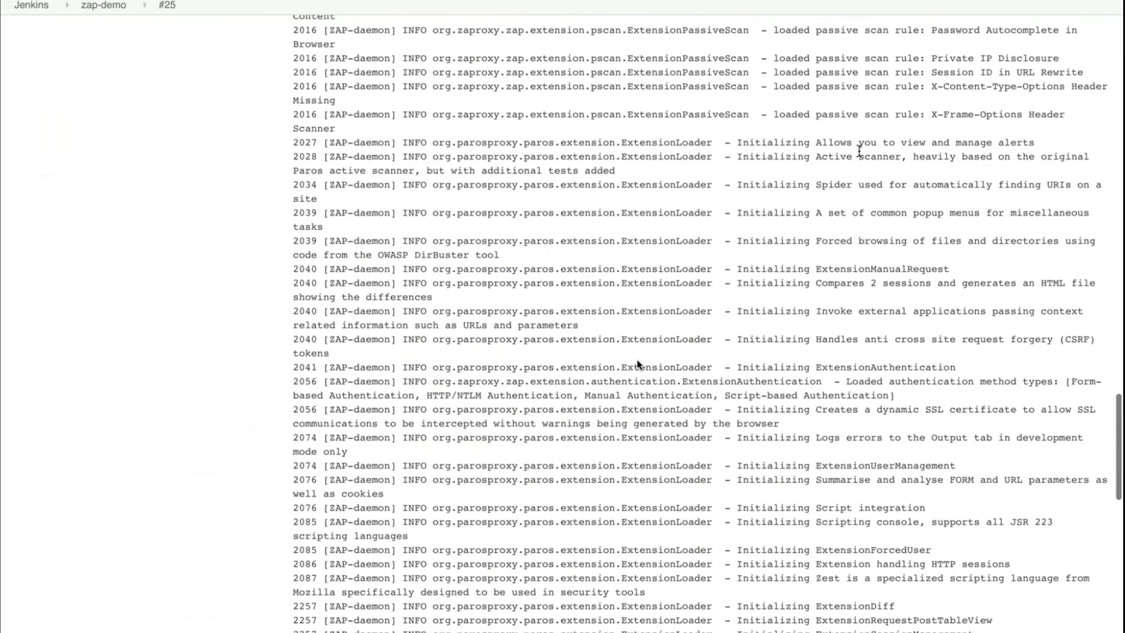
pyautogui.hscroll(-5, 639, 365)
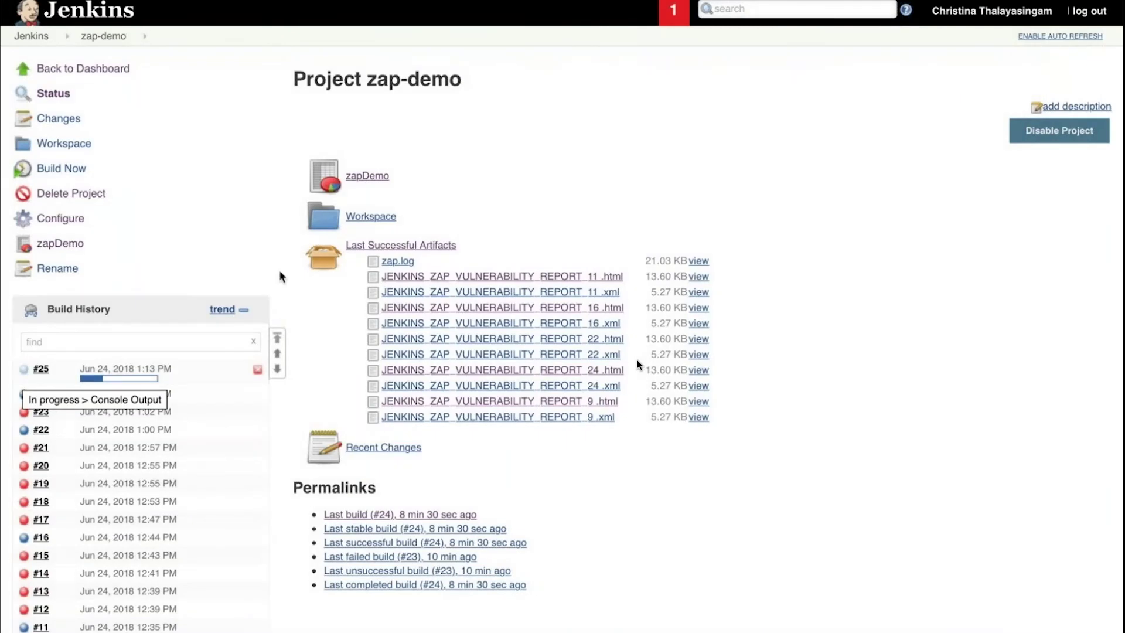
pyautogui.click(24, 369)
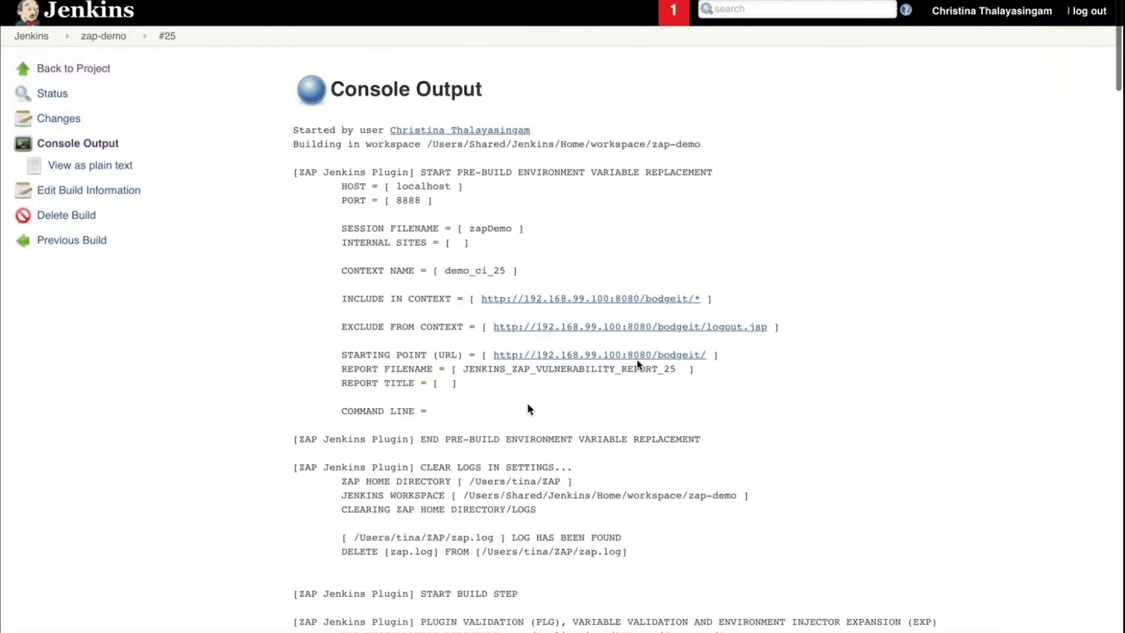
pyautogui.scroll(-20, 529, 408)
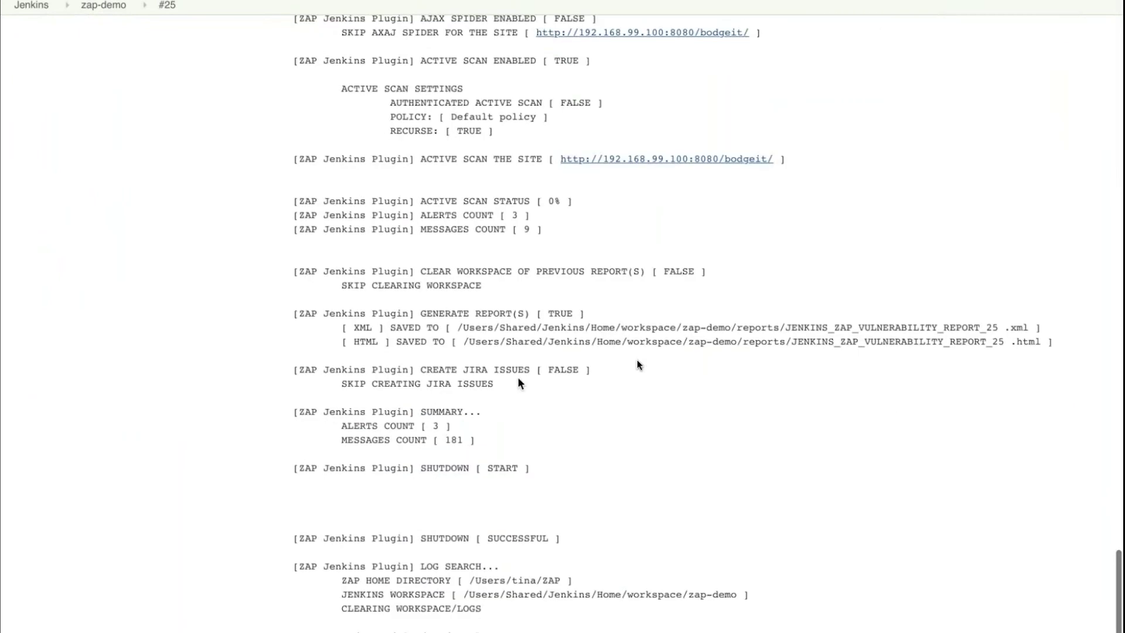
pyautogui.scroll(-1, 517, 377)
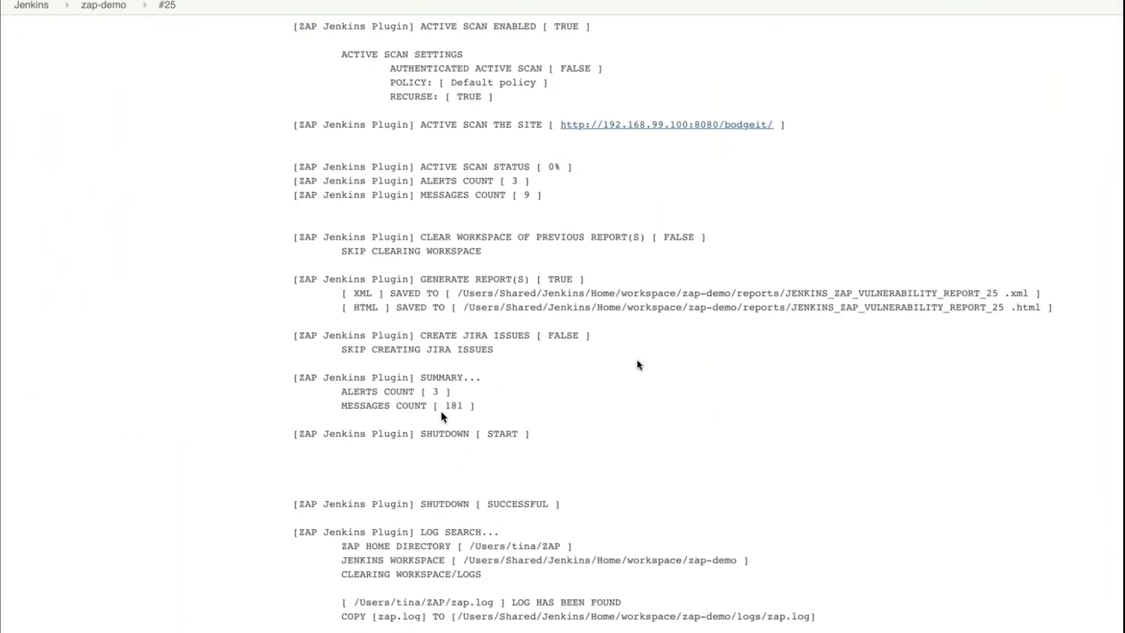
pyautogui.scroll(-4, 467, 407)
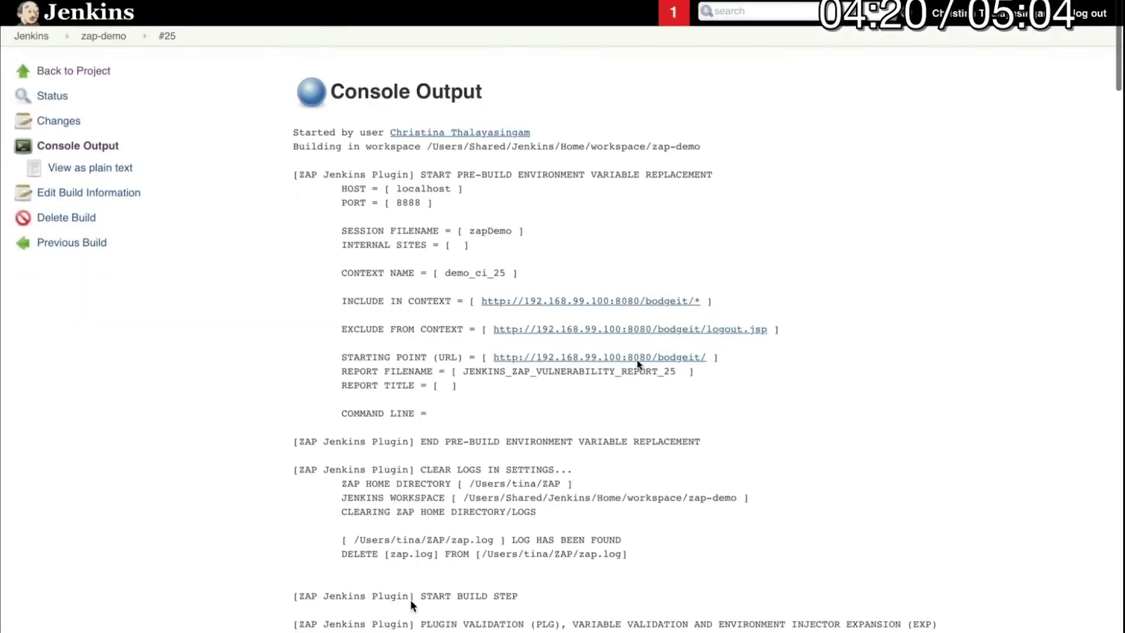
# Return to the zap-demo project page, open build 25's HTML vulnerability report and read through its alert summary and details
pyautogui.click(67, 70)
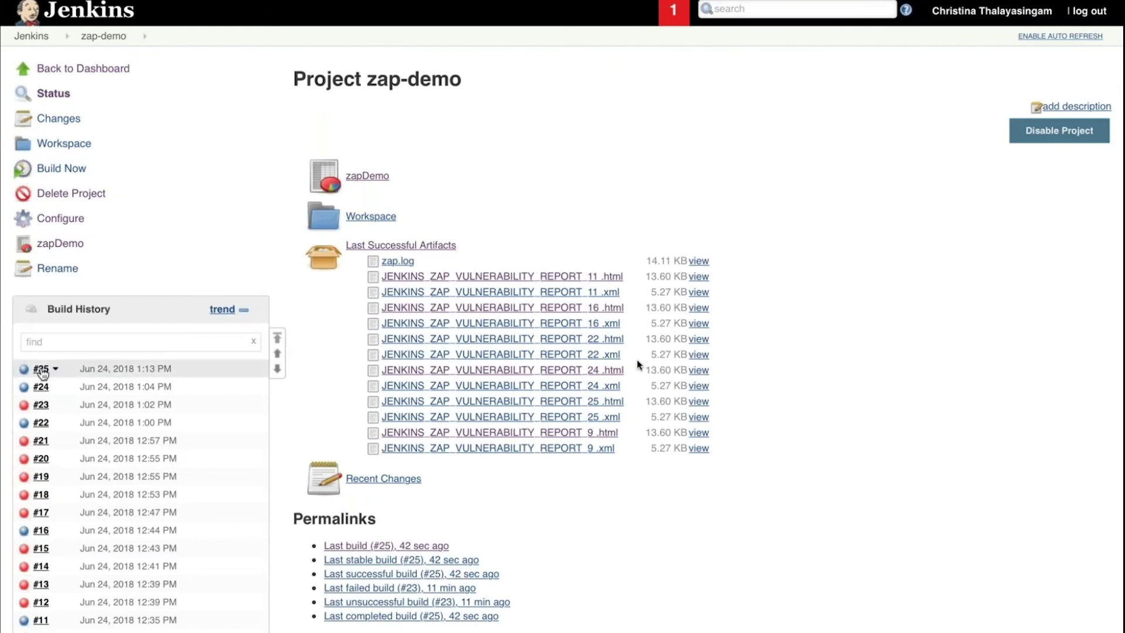
pyautogui.click(590, 402)
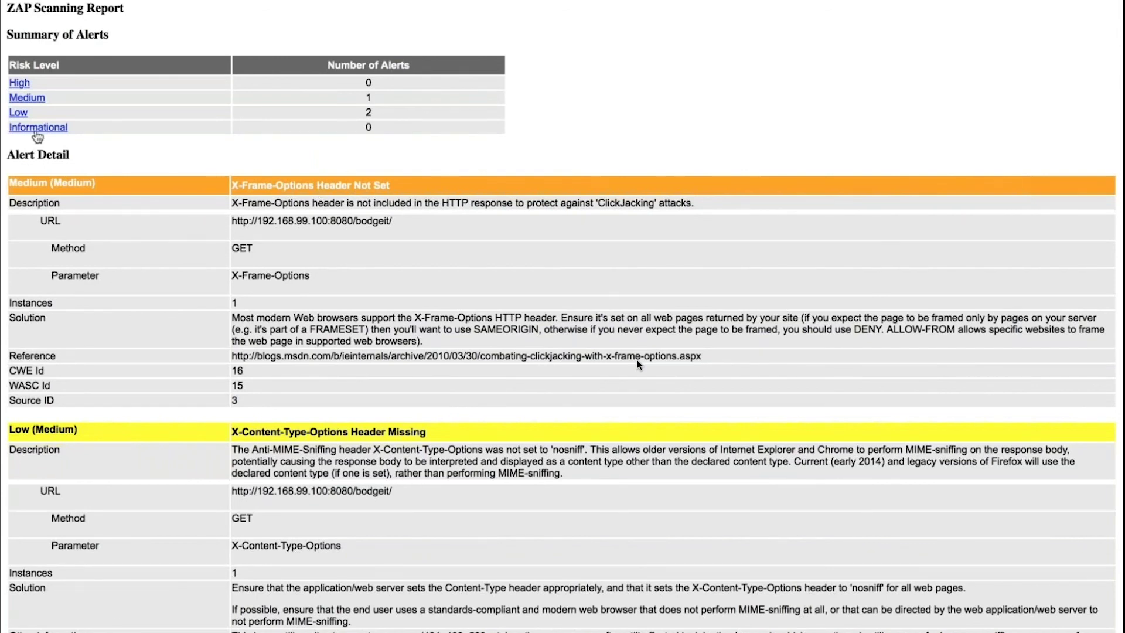
pyautogui.scroll(-1, 36, 139)
pyautogui.scroll(-7, 188, 183)
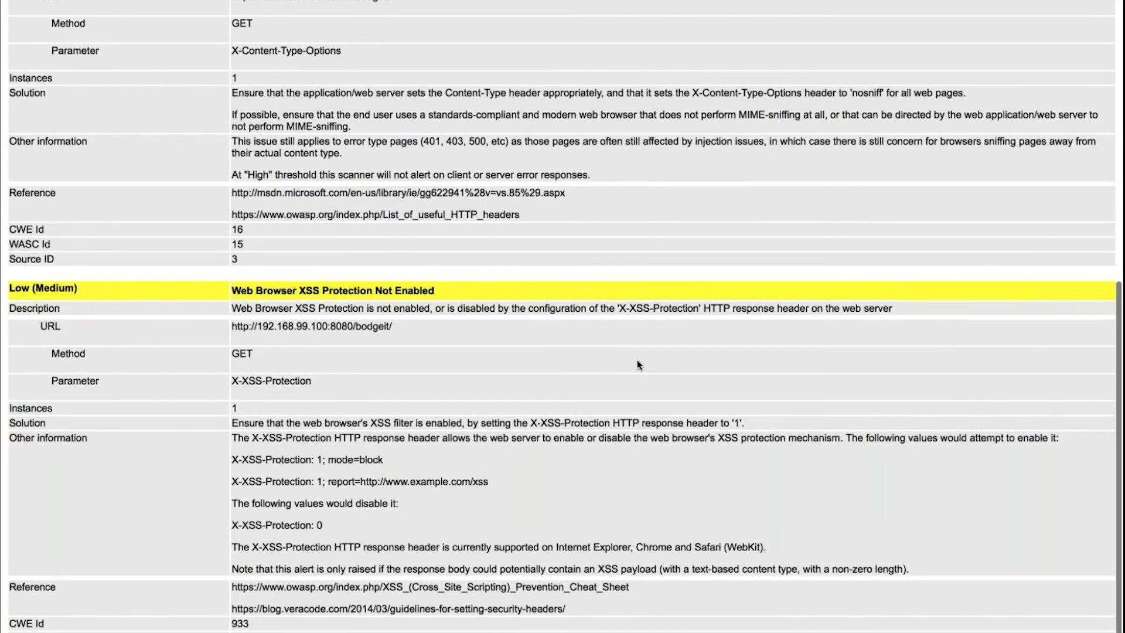
pyautogui.scroll(9, 534, 229)
pyautogui.scroll(-2, 638, 363)
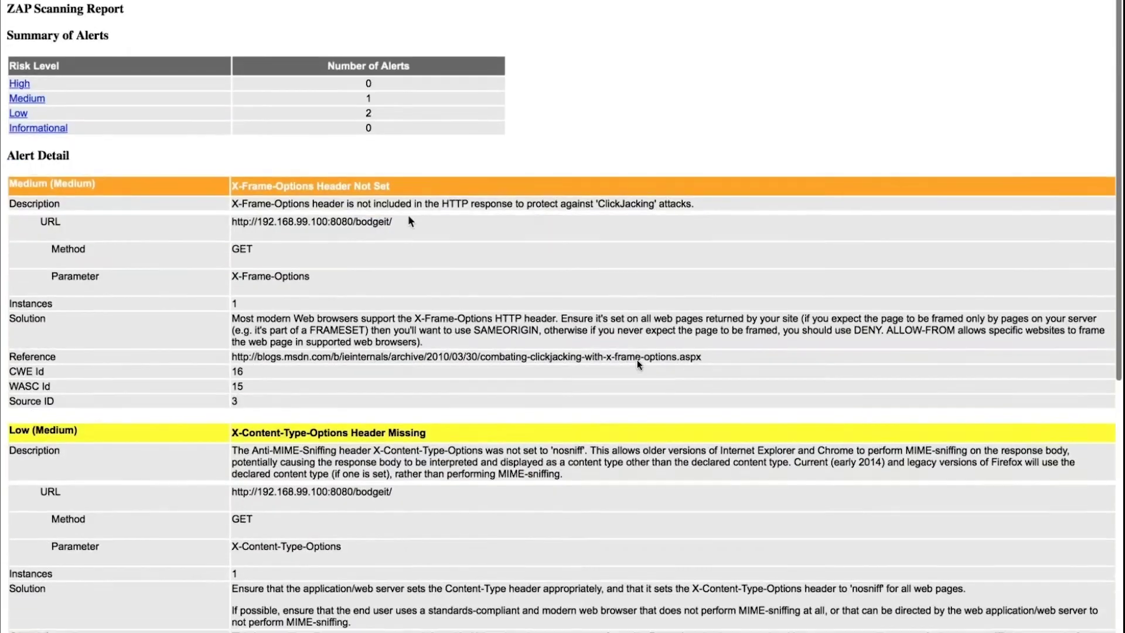
# Go back to the project page, view build 25's XML vulnerability report, and switch to Microsoft PowerPoint
pyautogui.press('super+Left')
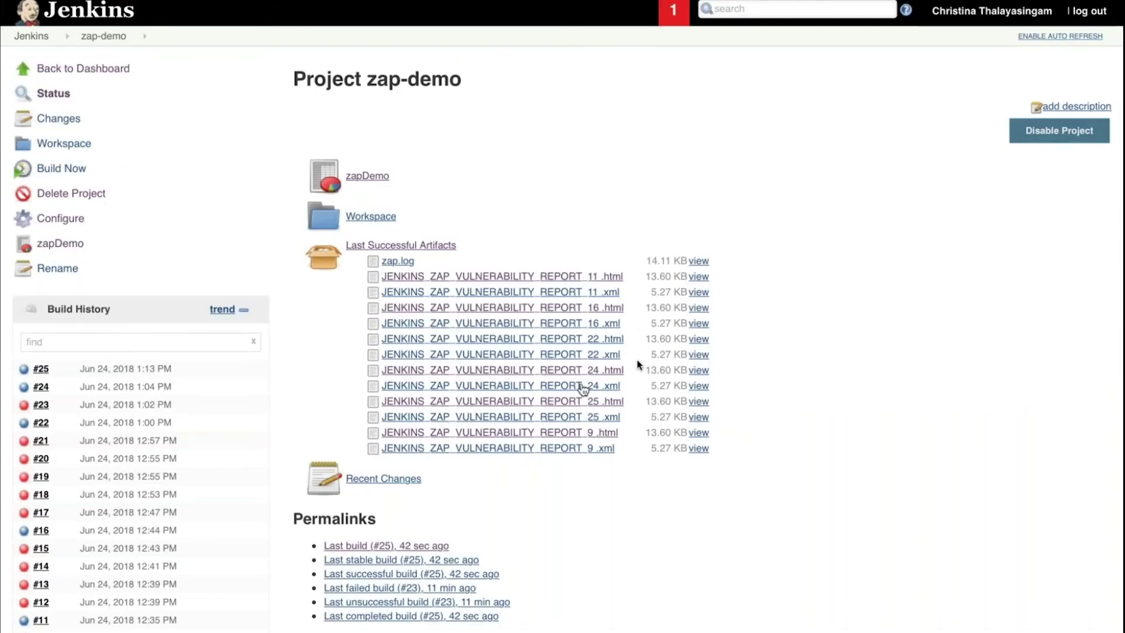
pyautogui.click(581, 417)
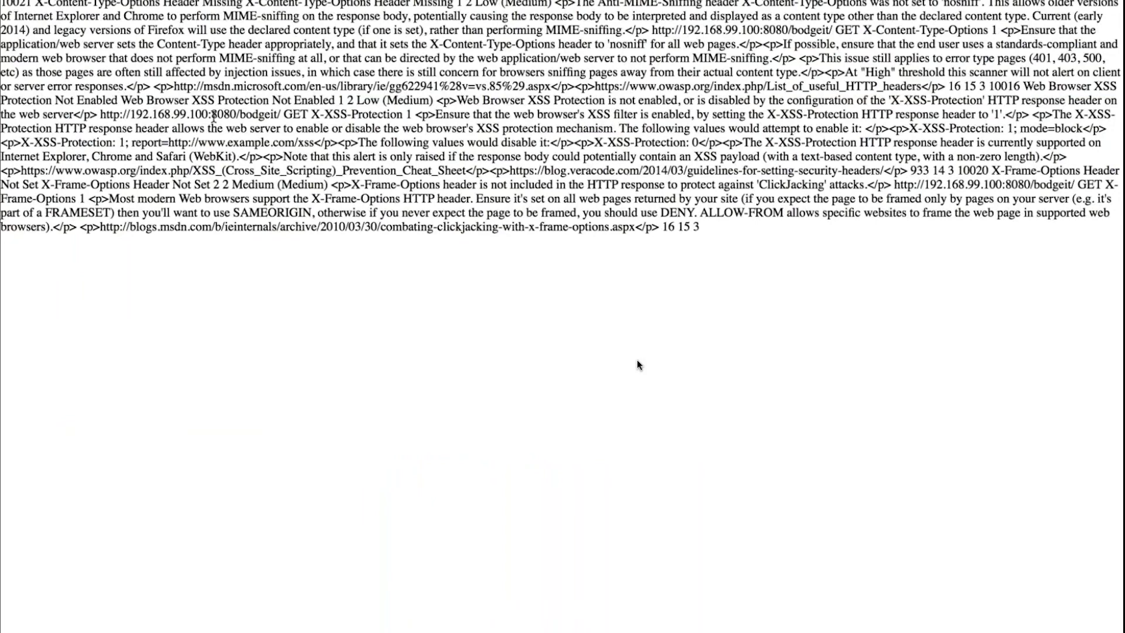
pyautogui.press('super+Tab')
pyautogui.press('super+Tab')
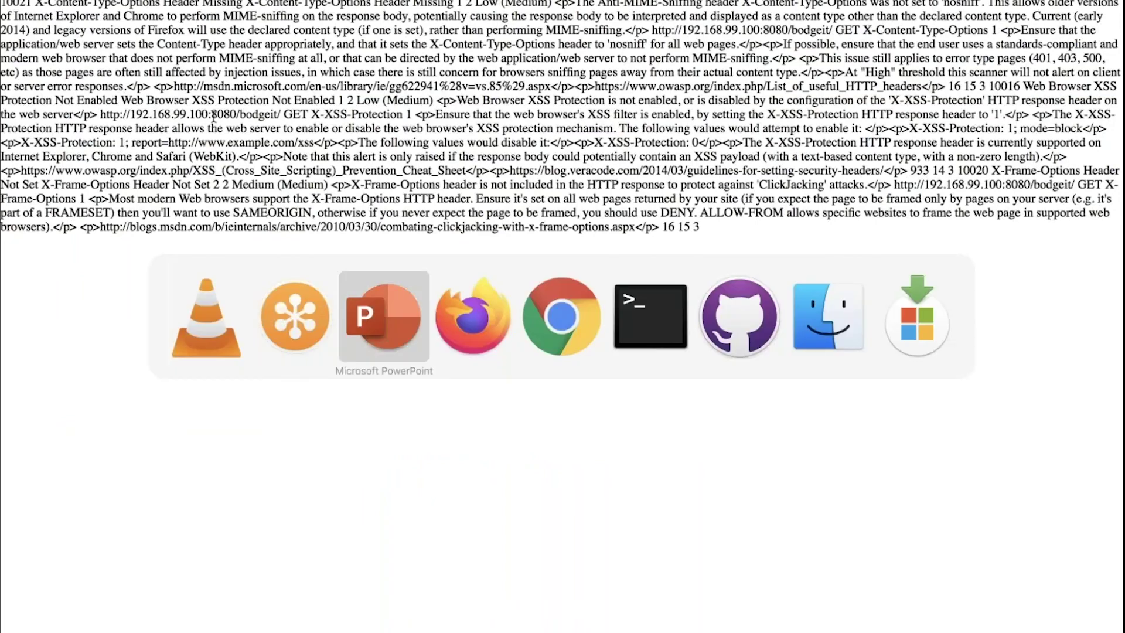